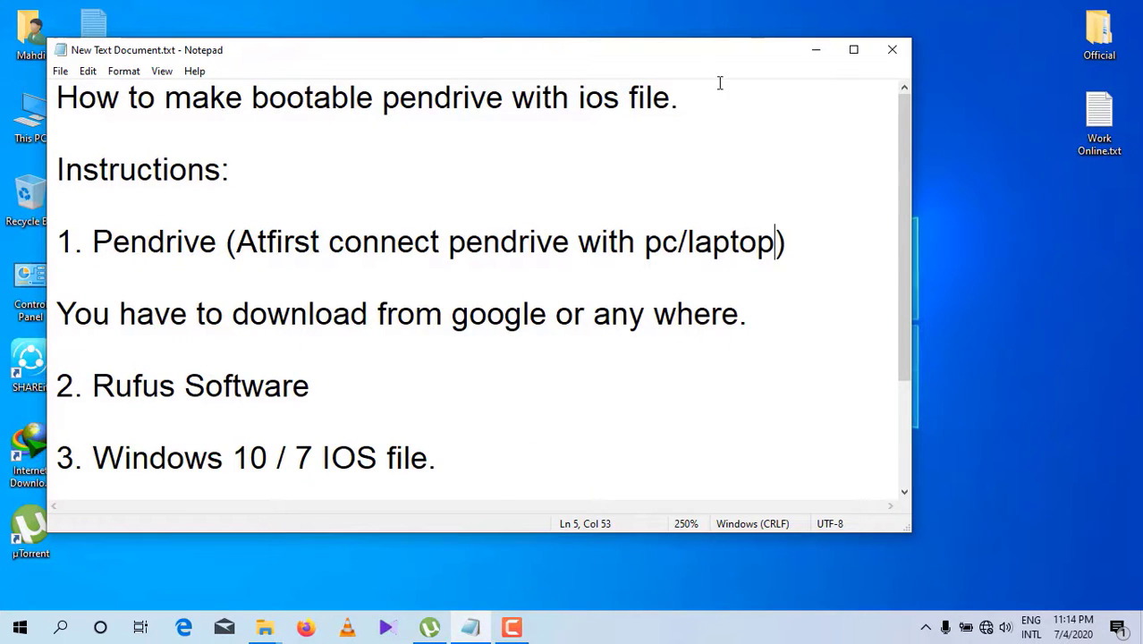
- Read through the bootable pendrive instructions in the text document, from the title to the closing line
left_click_drag(58, 96, 671, 100)
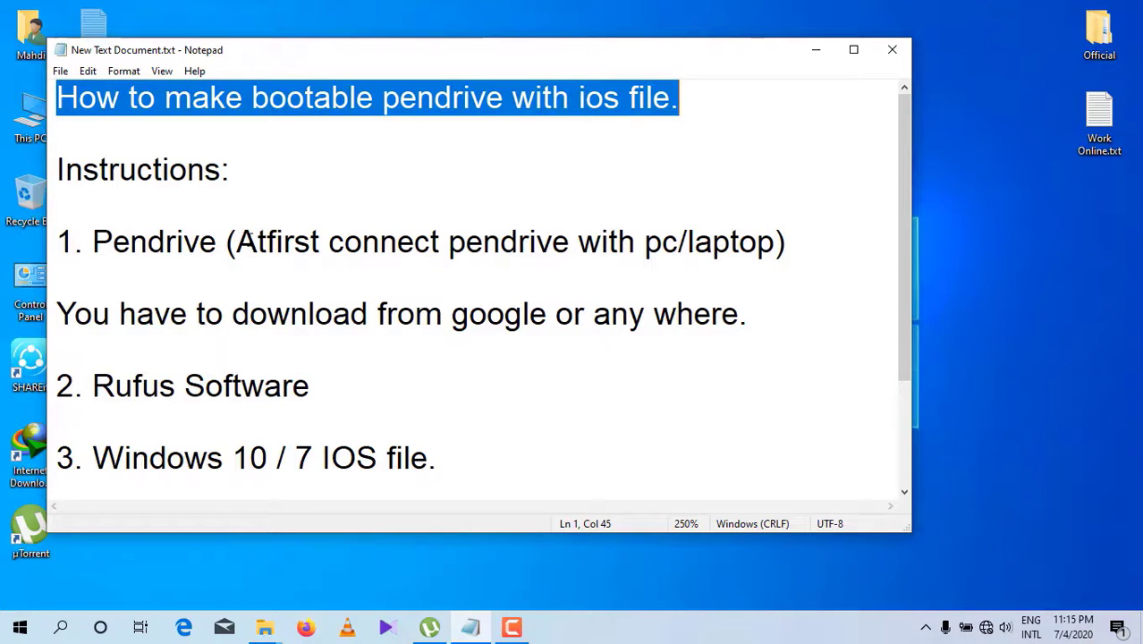
left_click_drag(257, 241, 767, 238)
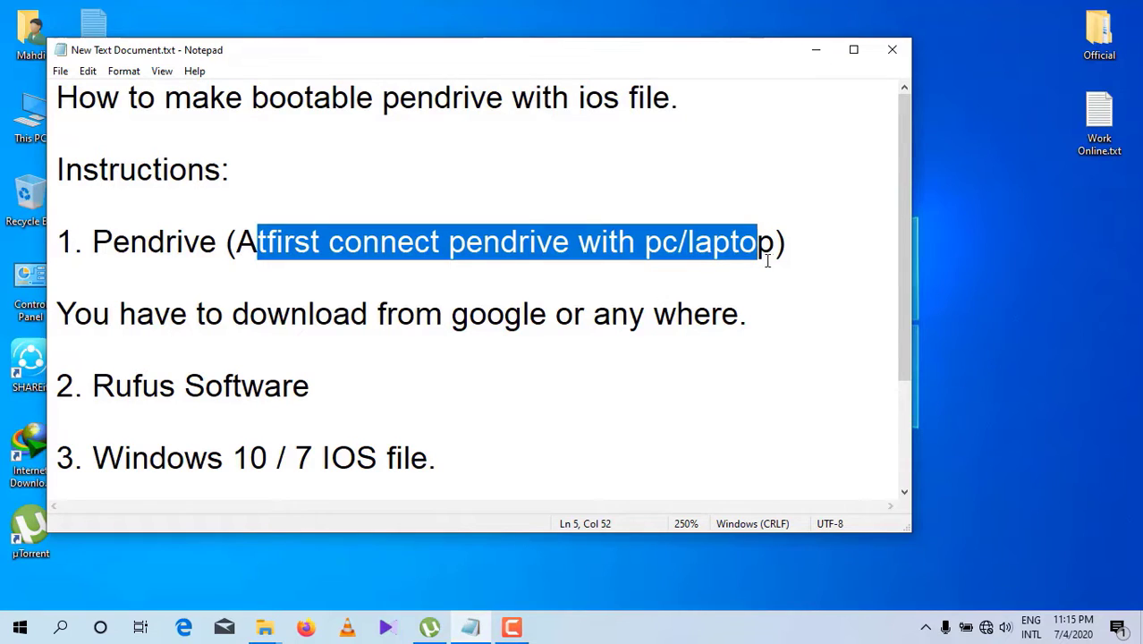
left_click(171, 314)
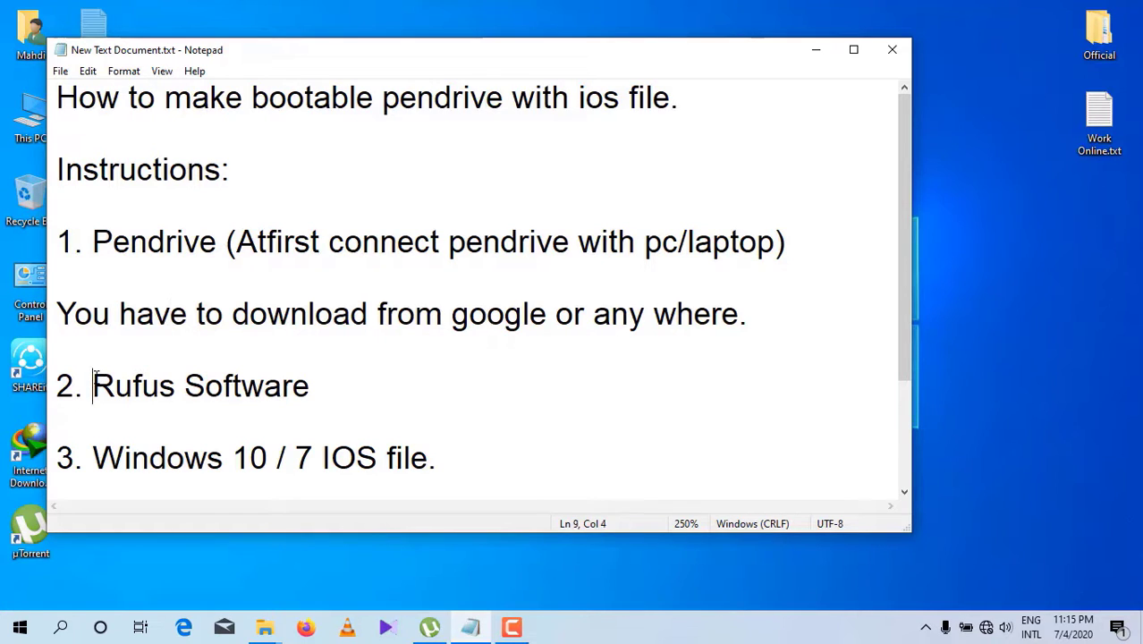
key("shift+Home")
left_click(310, 385, "shift")
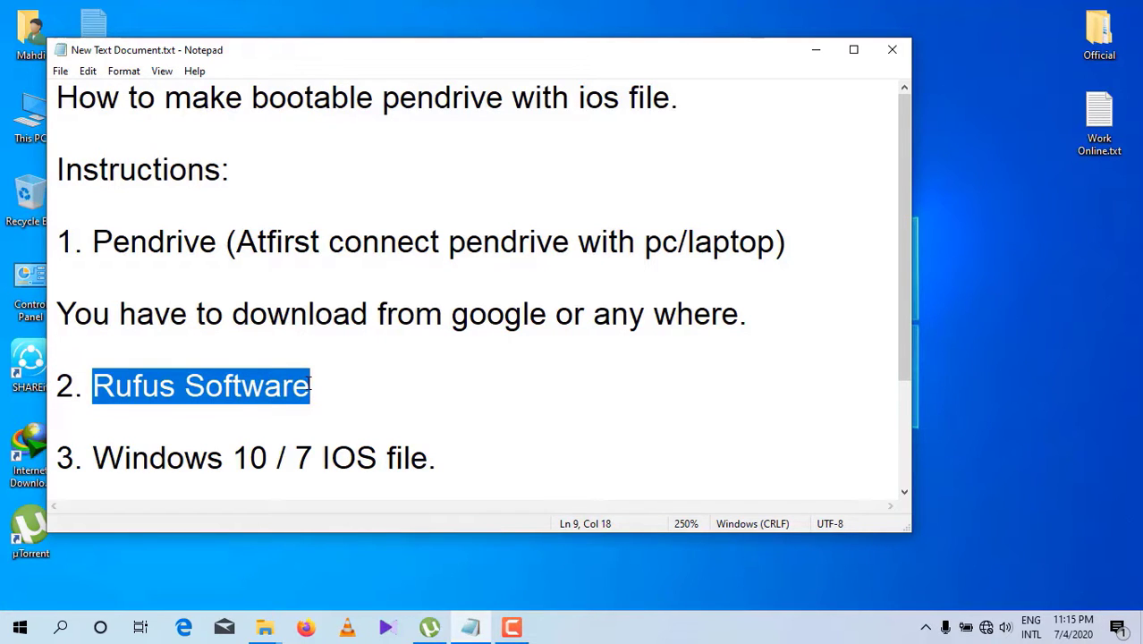
left_click_drag(96, 462, 498, 470)
scroll(905, 315, "down", 1)
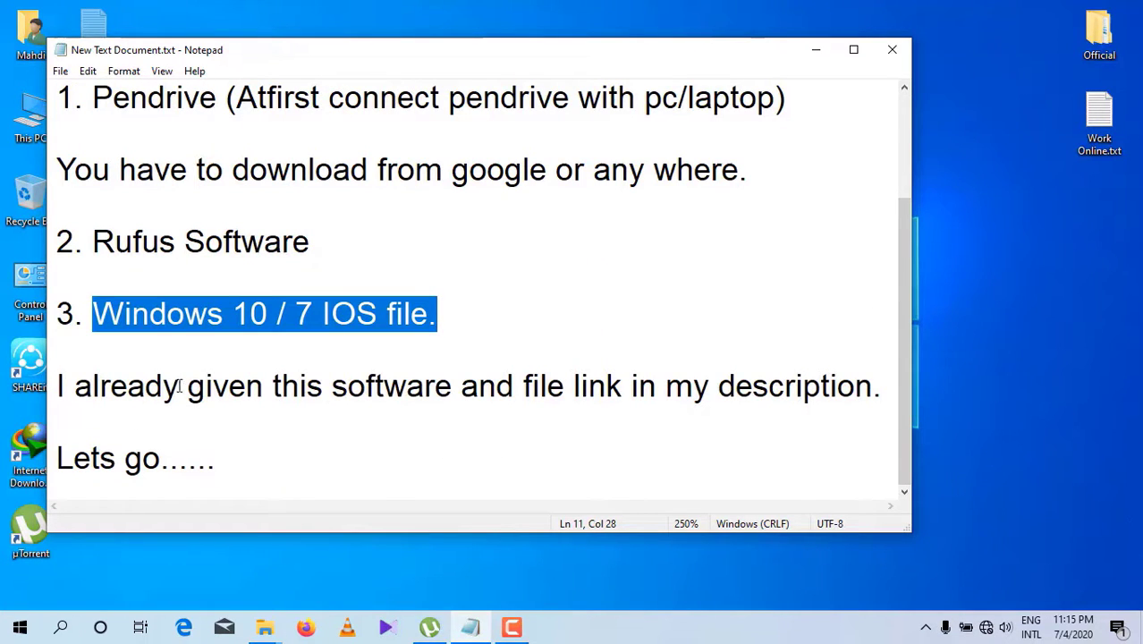
left_click_drag(274, 398, 805, 387)
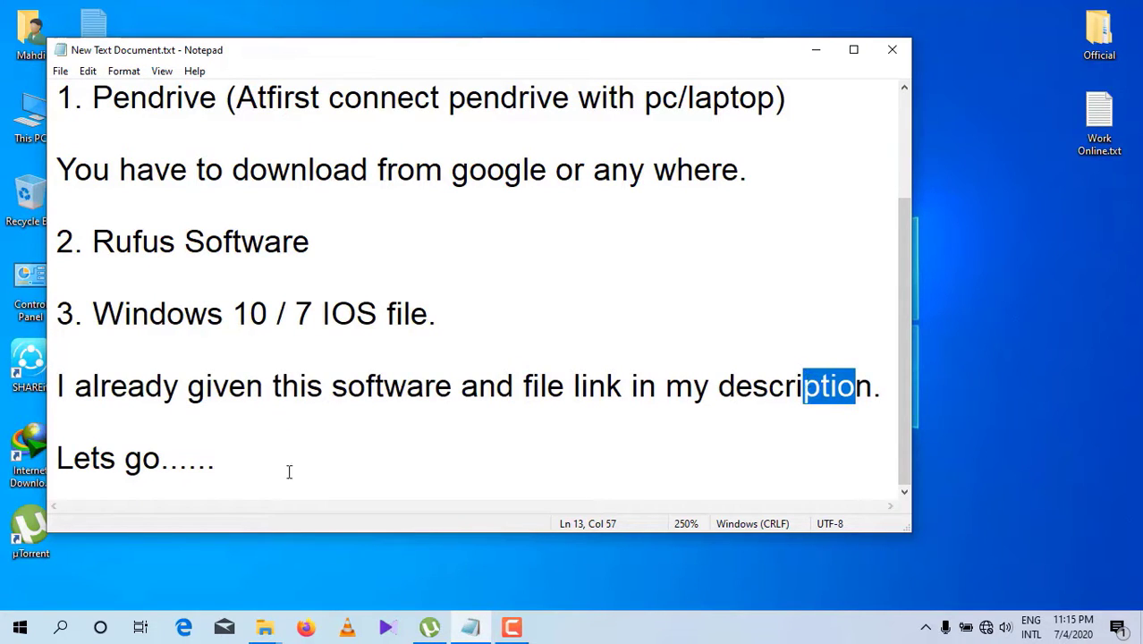
left_click_drag(257, 481, 59, 461)
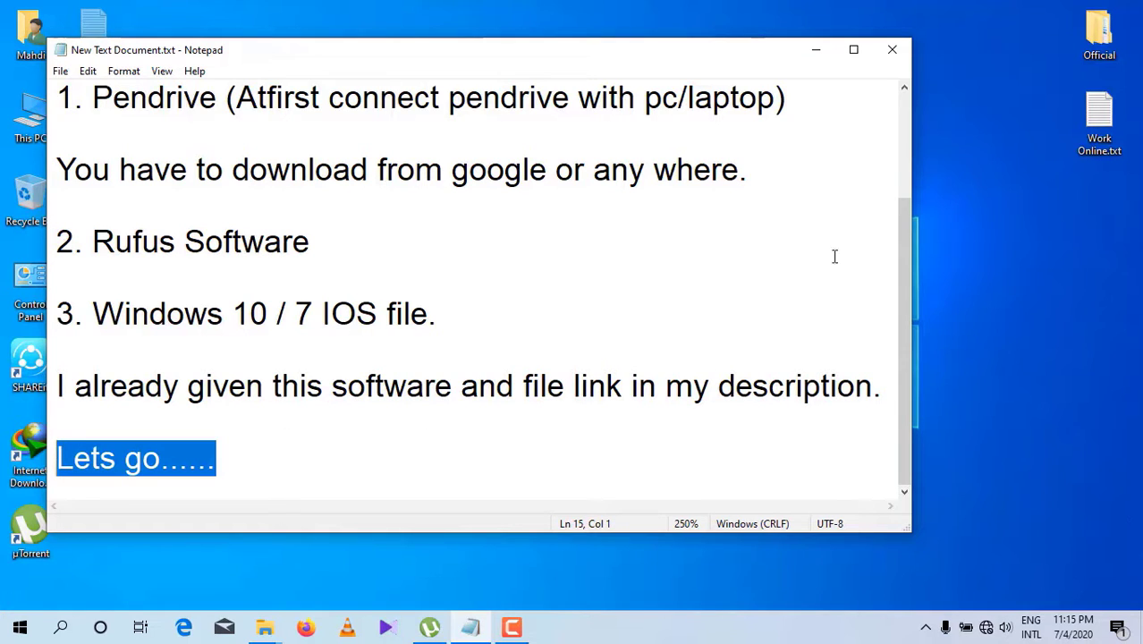
- Minimize the instructions document, refresh the desktop, and launch Rufus 3.11
left_click(815, 50)
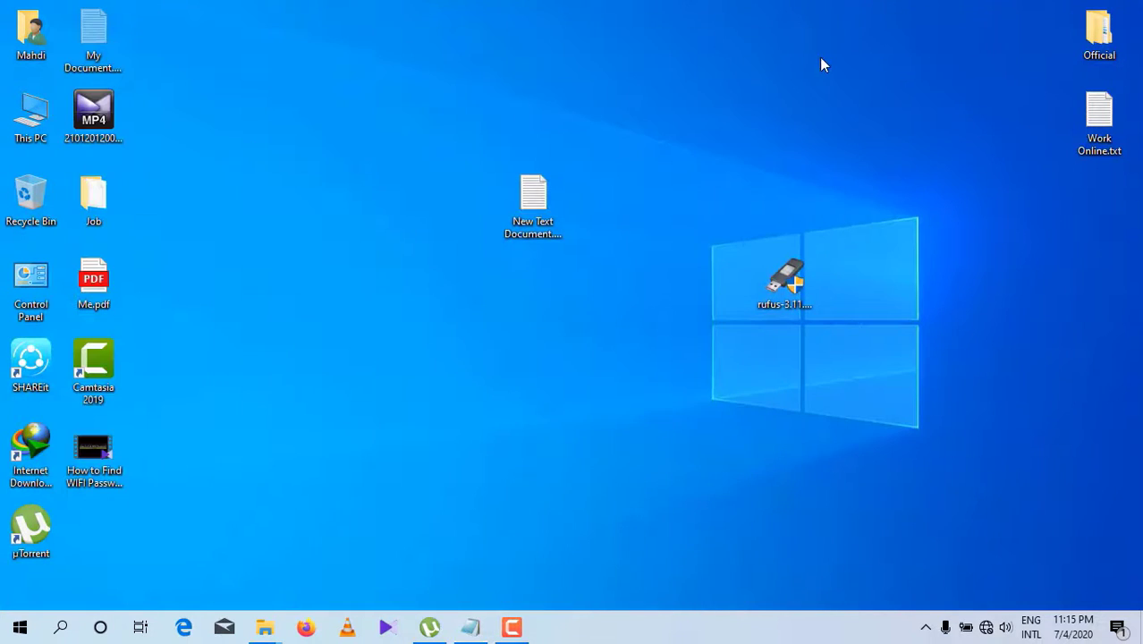
right_click(569, 368)
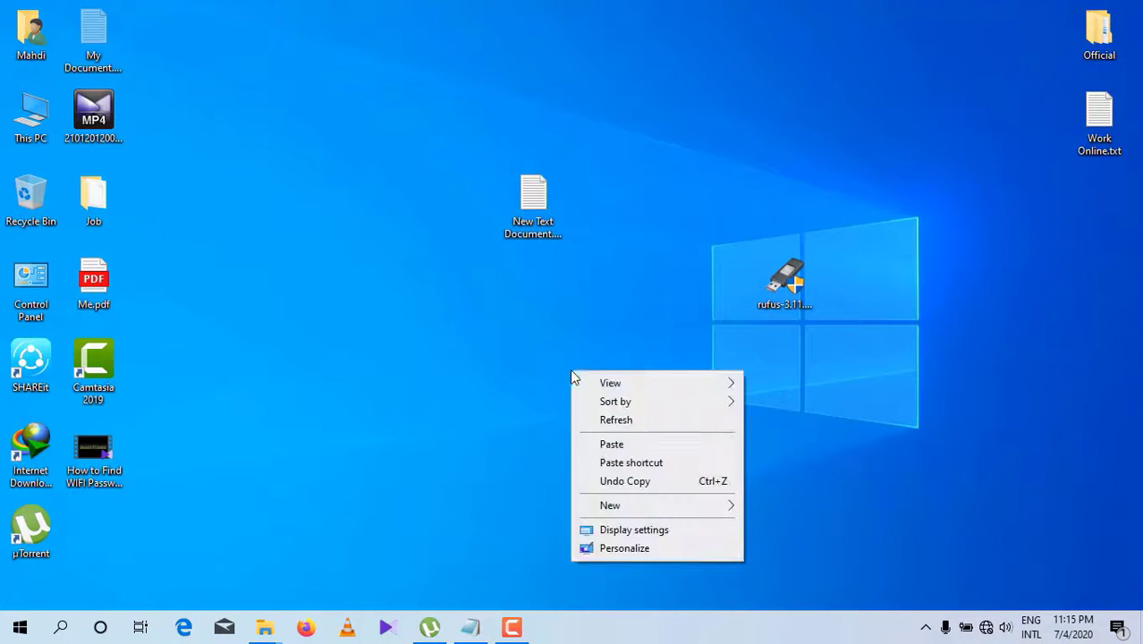
left_click(651, 427)
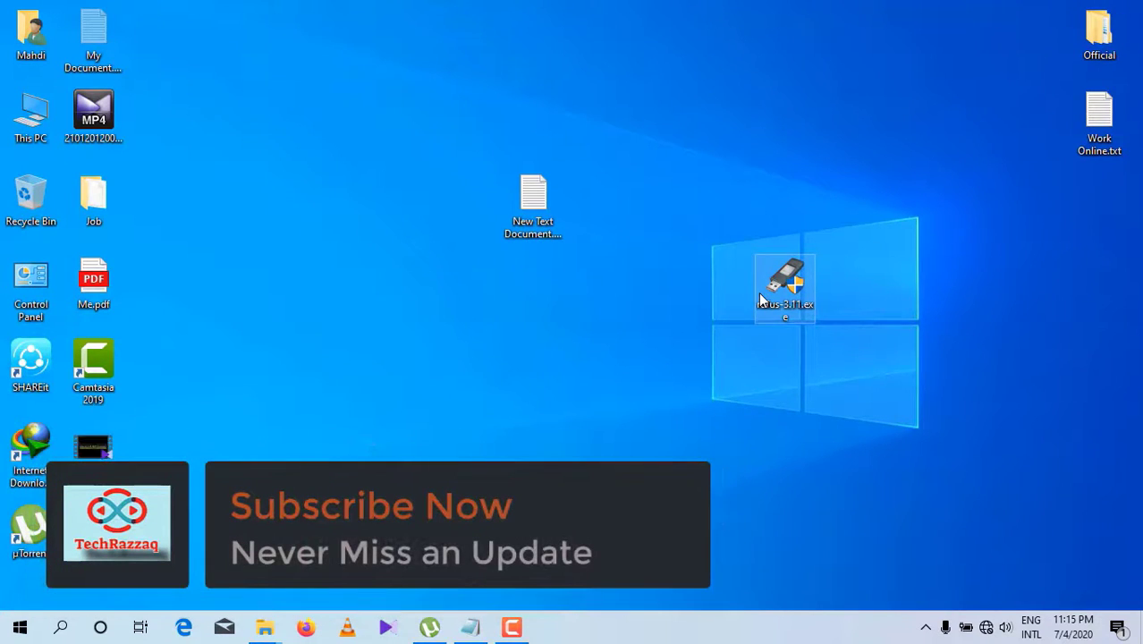
double_click(761, 301)
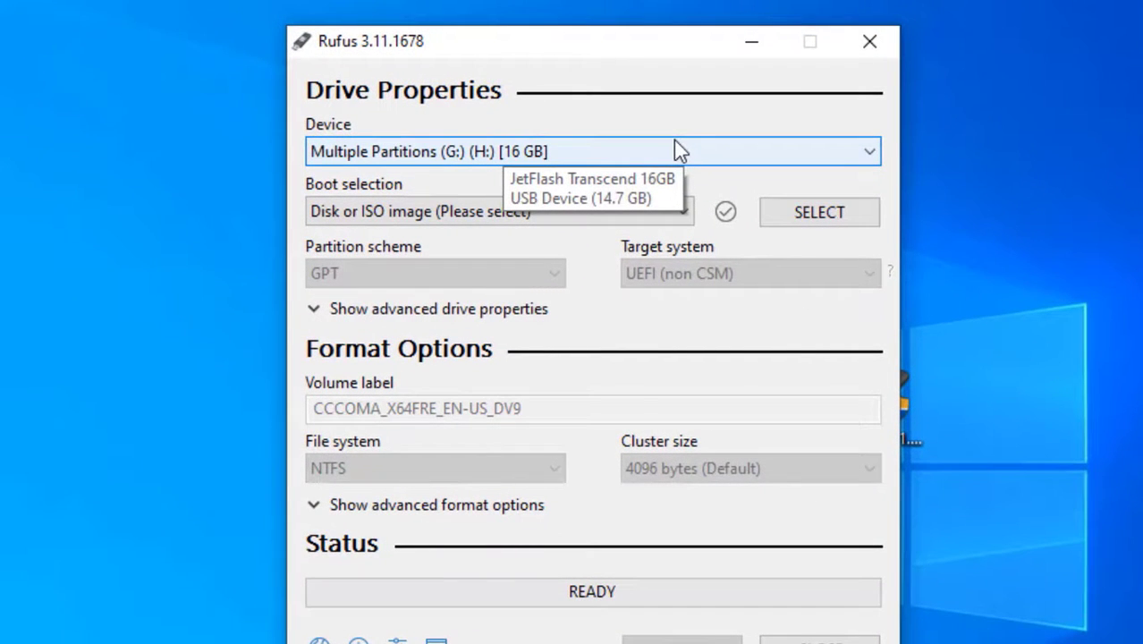
- Select the 16 GB Multiple Partitions (G:) (H:) pendrive as the device and Disk or ISO image as the boot selection
key("ctrl+alt+d")
left_click_drag(303, 117, 895, 184)
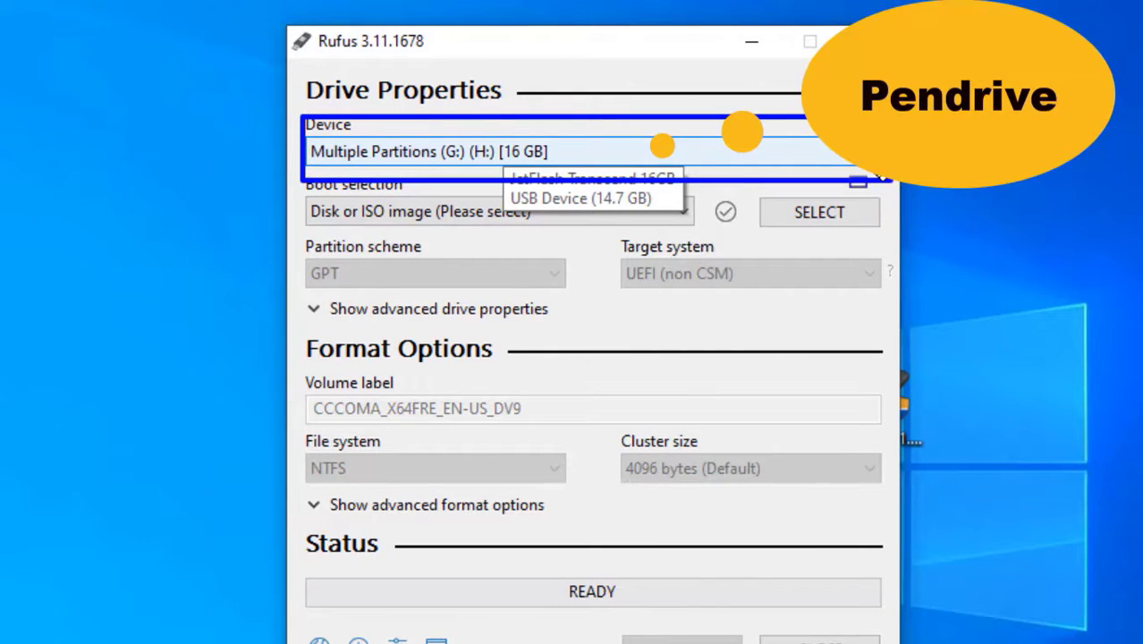
key("Escape")
left_click(865, 156)
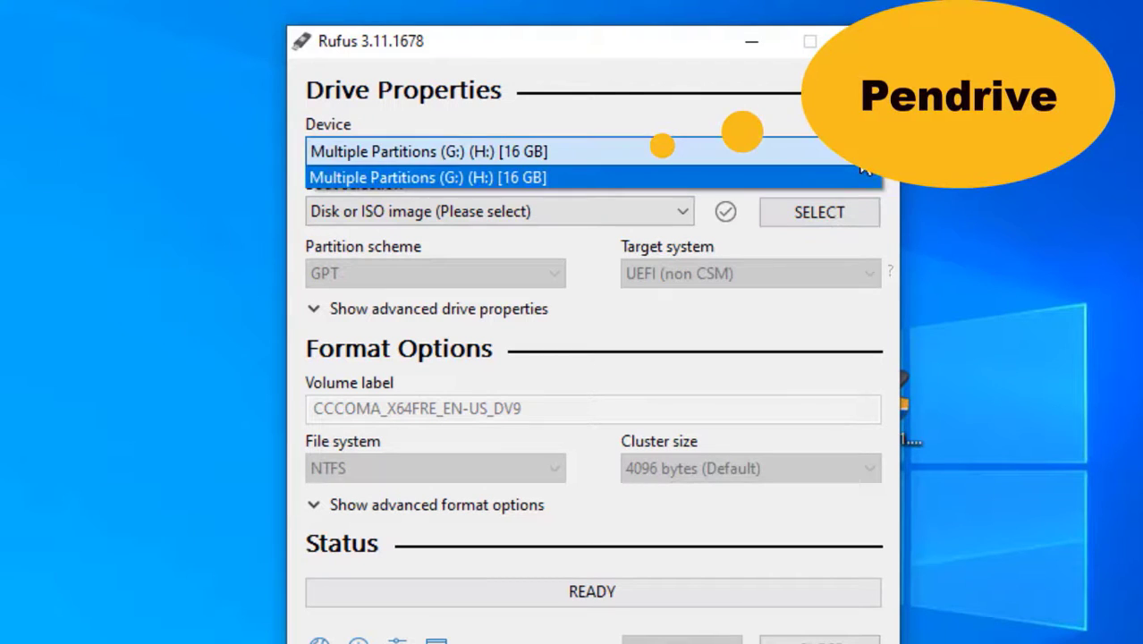
left_click(582, 175)
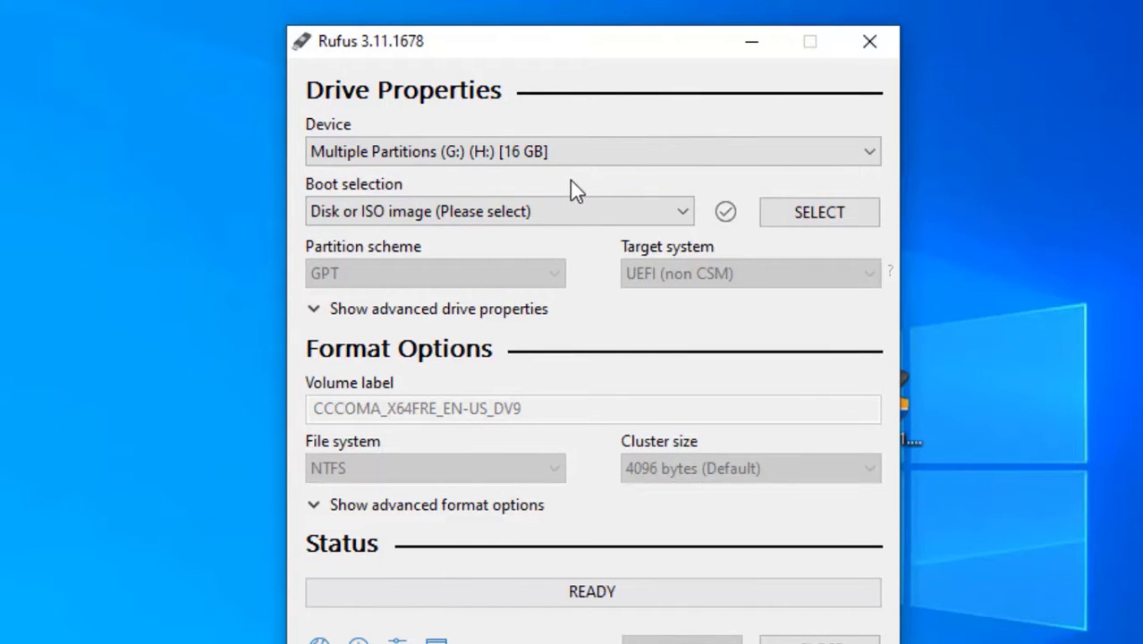
left_click(672, 213)
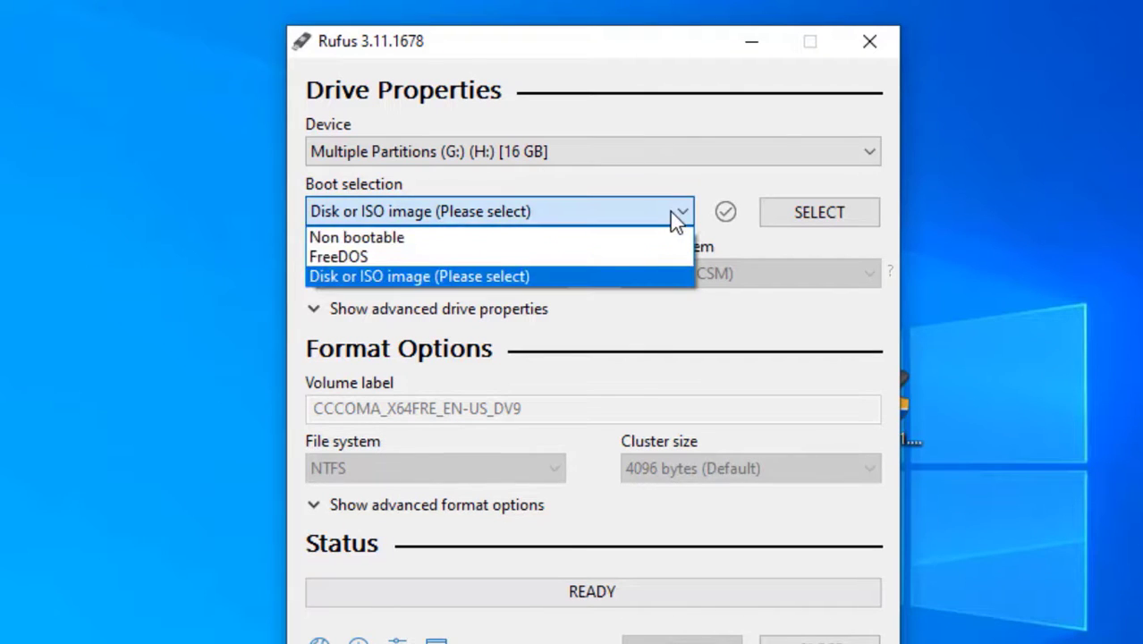
left_click(593, 278)
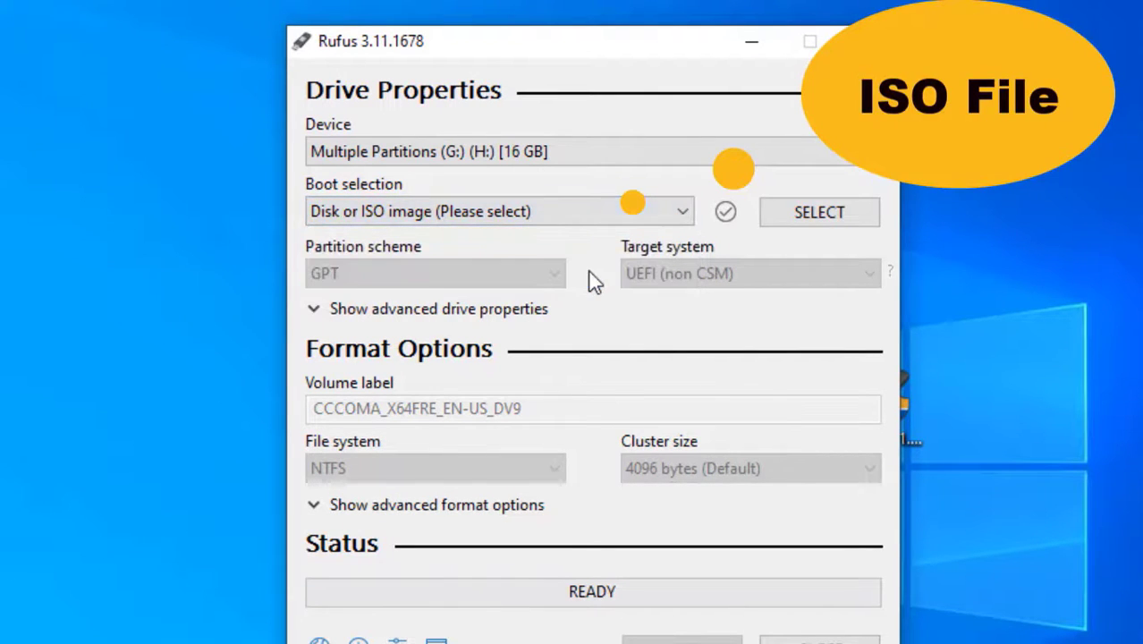
- Load Win10_2004_English_x64.iso from the Soft folder on the Software (F:) drive as the boot image
left_click(812, 214)
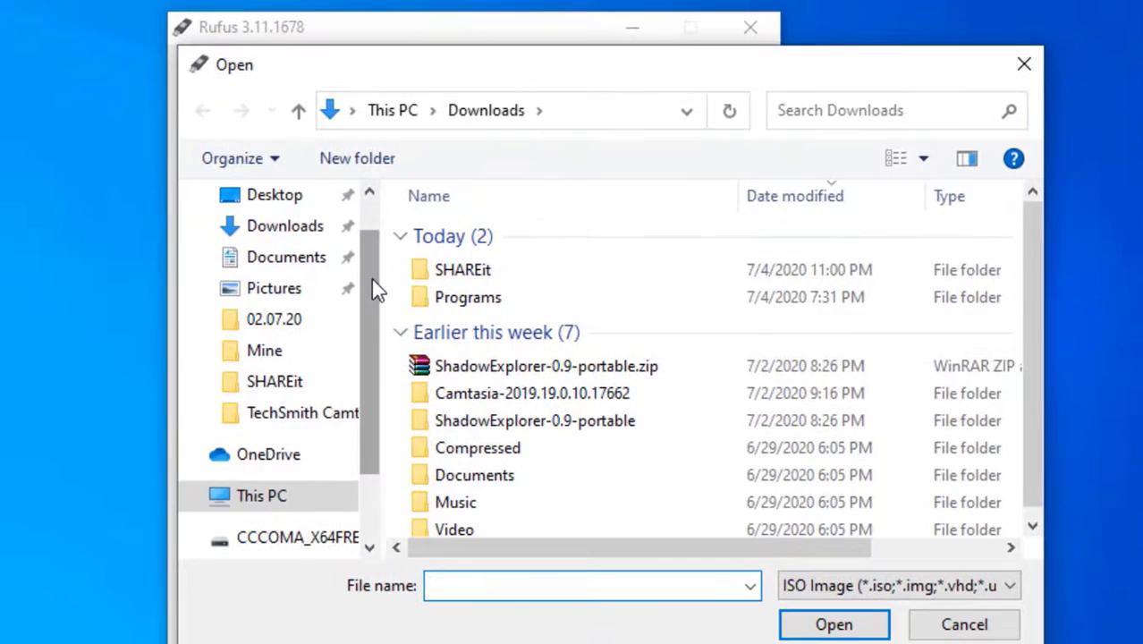
left_click_drag(371, 279, 371, 391)
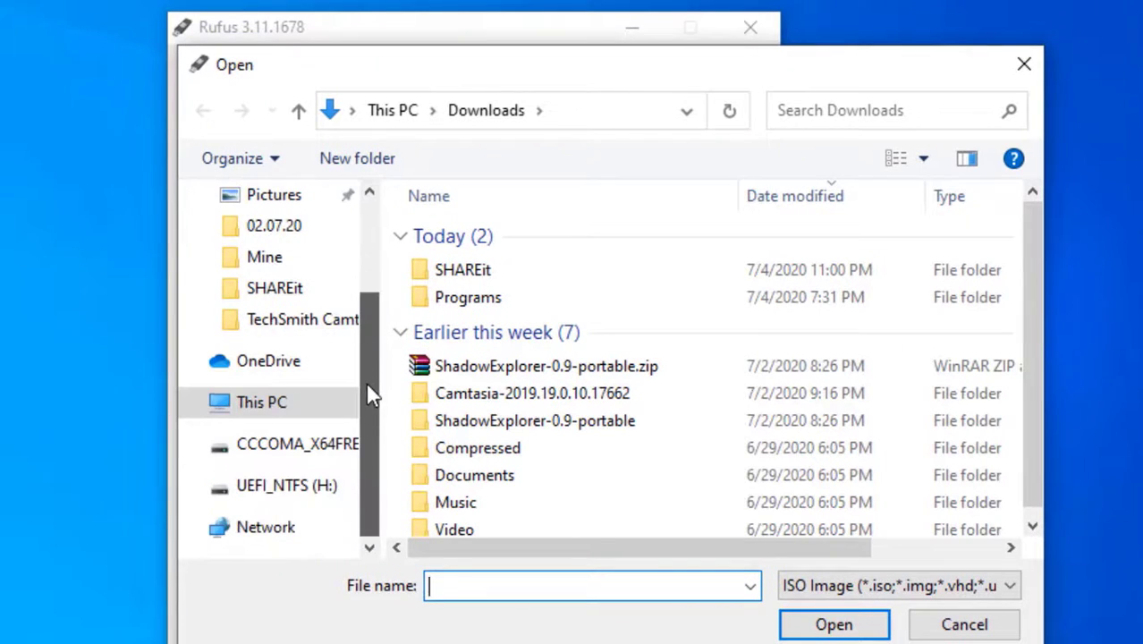
left_click(325, 409)
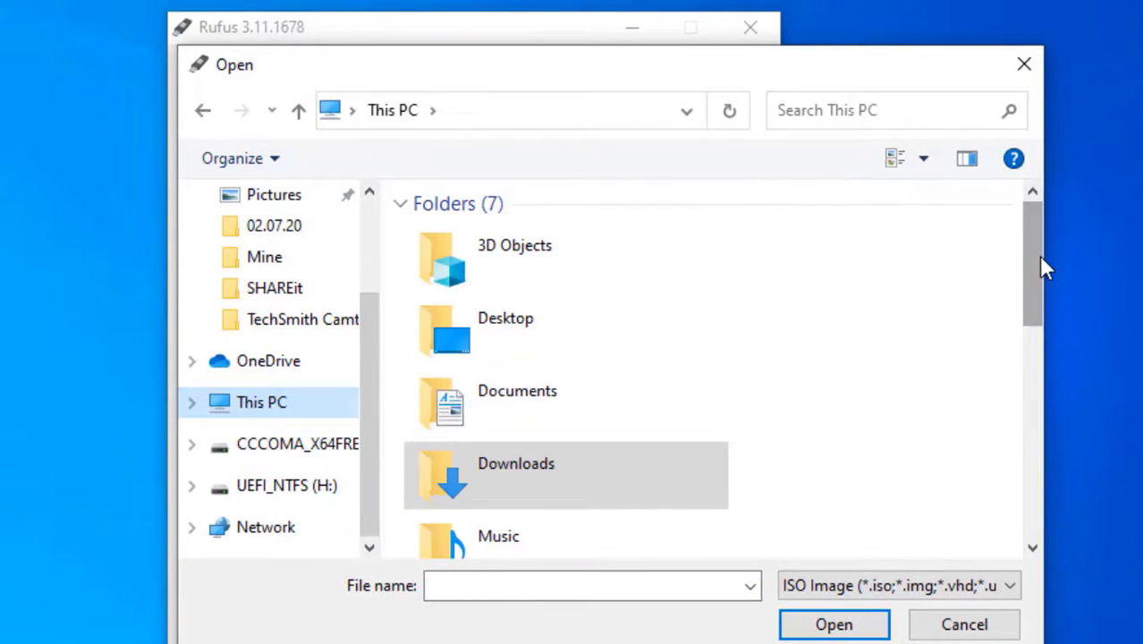
left_click_drag(1040, 257, 1053, 433)
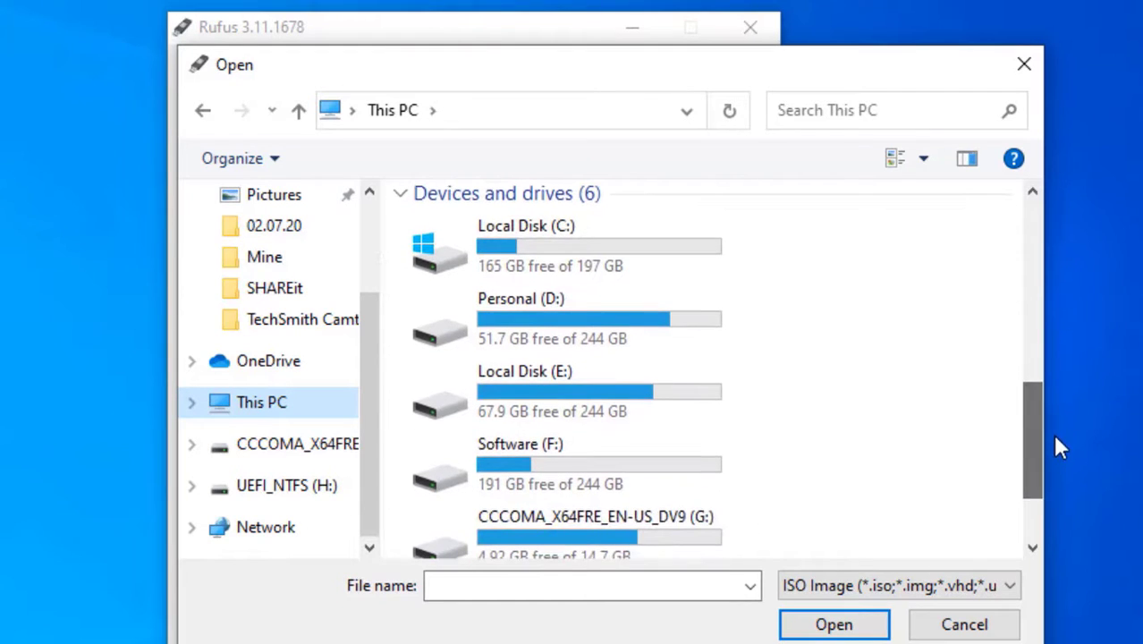
double_click(588, 476)
left_click(517, 323)
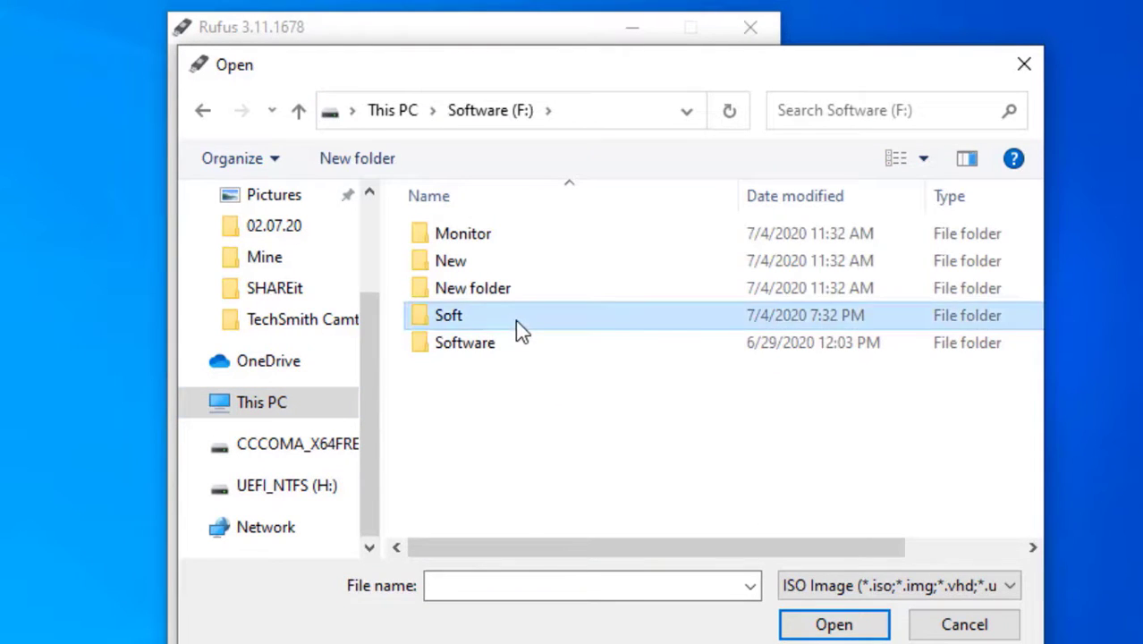
double_click(517, 322)
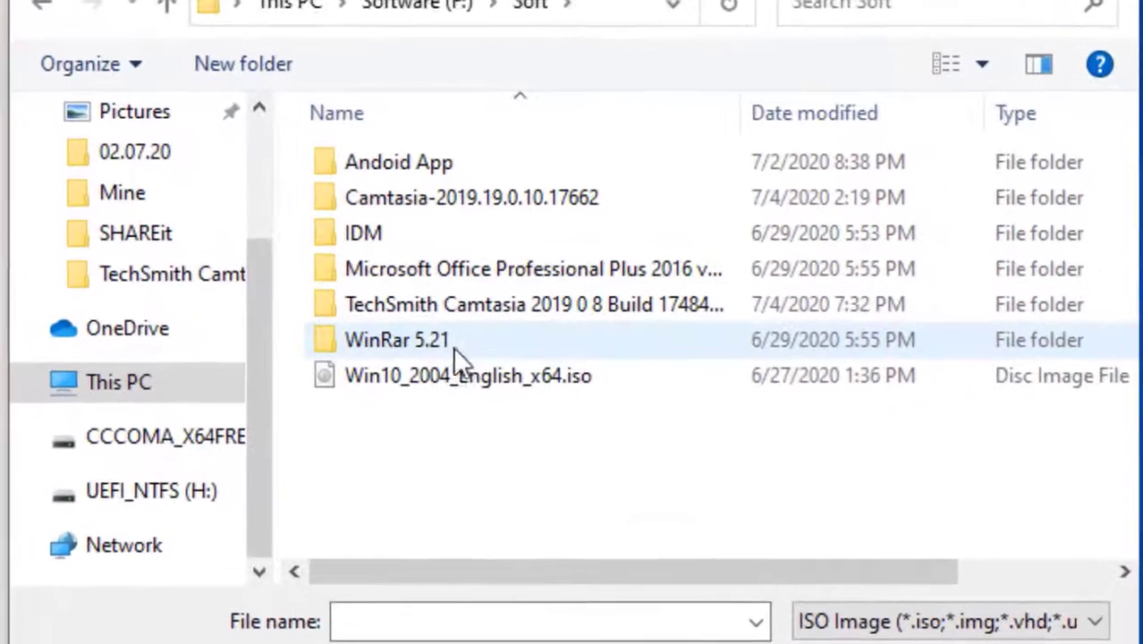
left_click(518, 397)
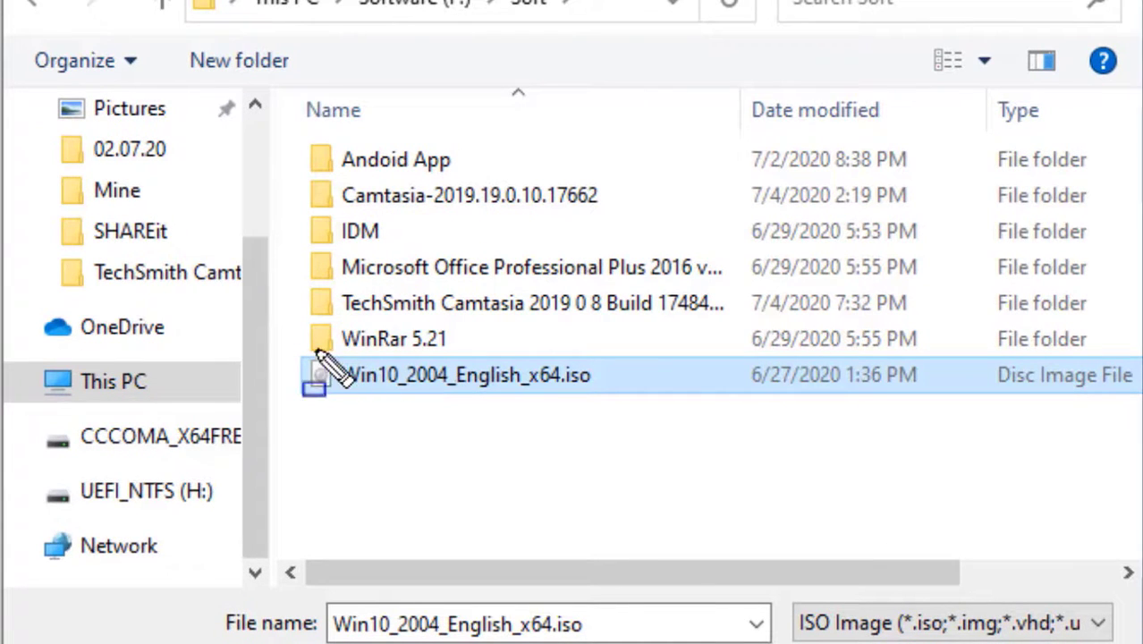
mouse_move(286, 349)
left_mouse_down()
mouse_move(879, 445)
mouse_move(1104, 419)
mouse_move(1089, 413)
left_mouse_up()
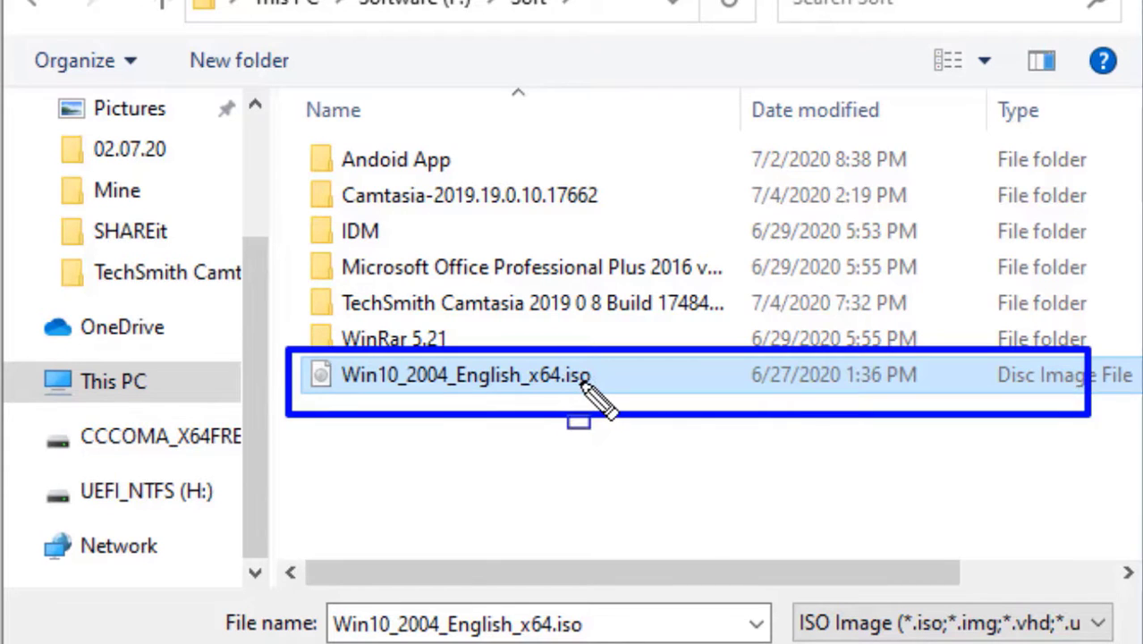
key("Escape")
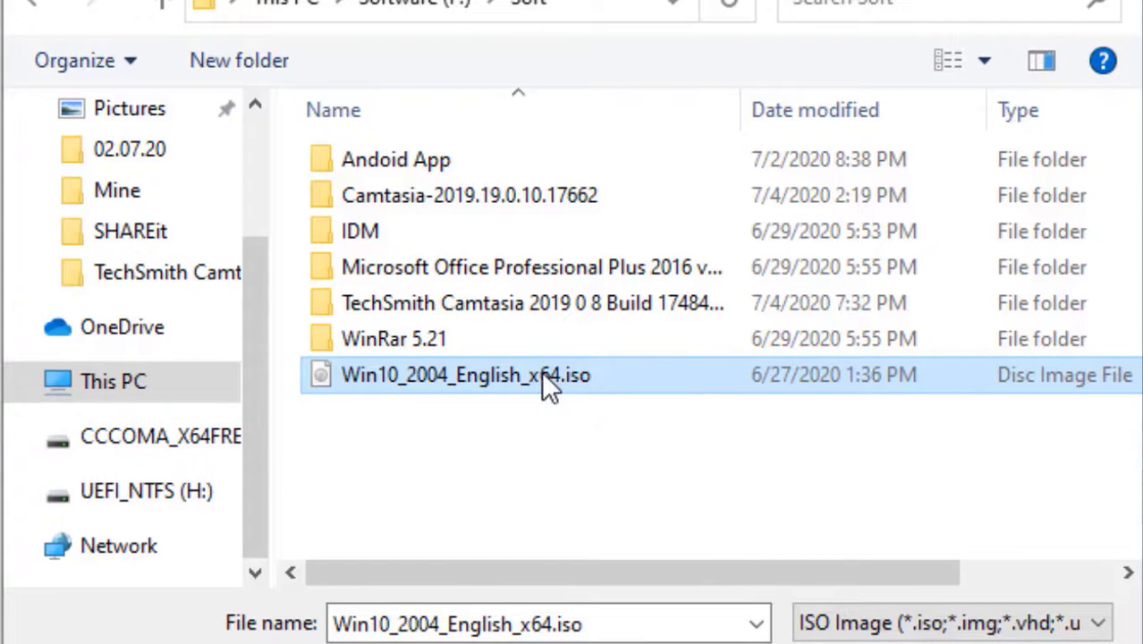
double_click(541, 370)
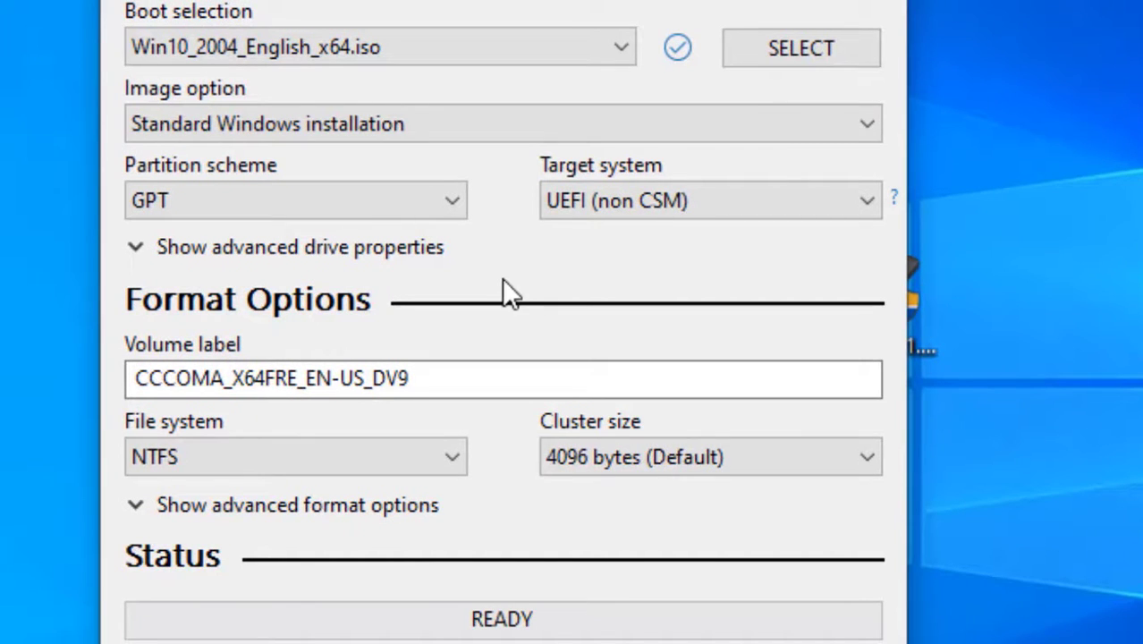
- Check the target system and choose GPT as the partition scheme for the pendrive
mouse_move(512, 149)
left_mouse_down()
mouse_move(626, 185)
mouse_move(913, 238)
left_mouse_up()
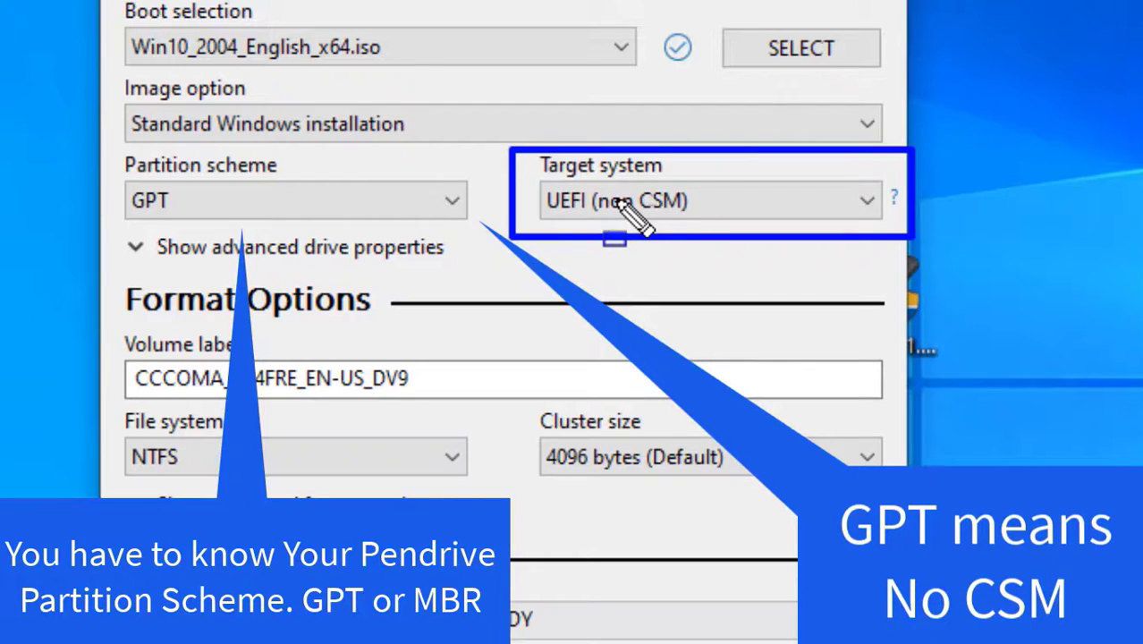
key("Escape")
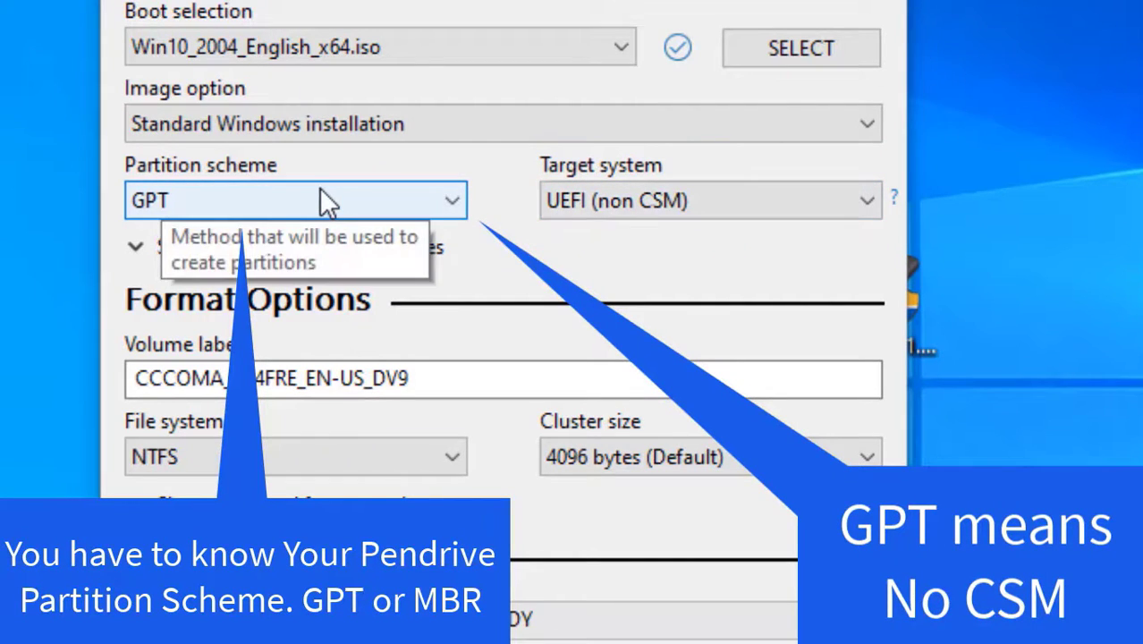
key("ctrl+alt+d")
mouse_move(114, 151)
left_mouse_down()
mouse_move(211, 184)
mouse_move(463, 224)
left_mouse_up()
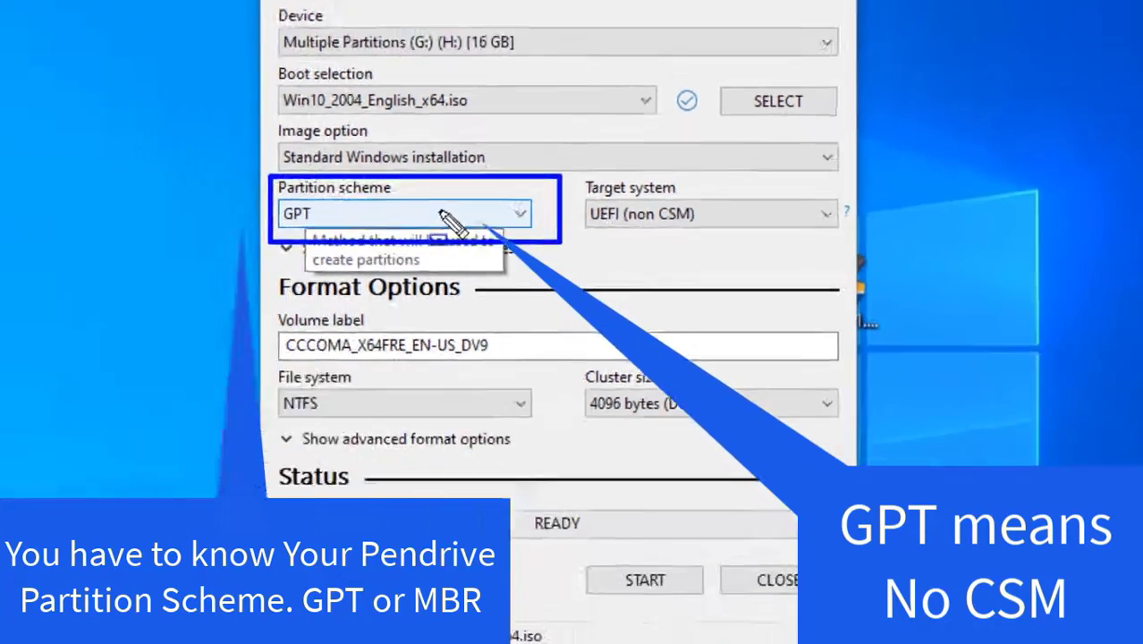
key("Escape")
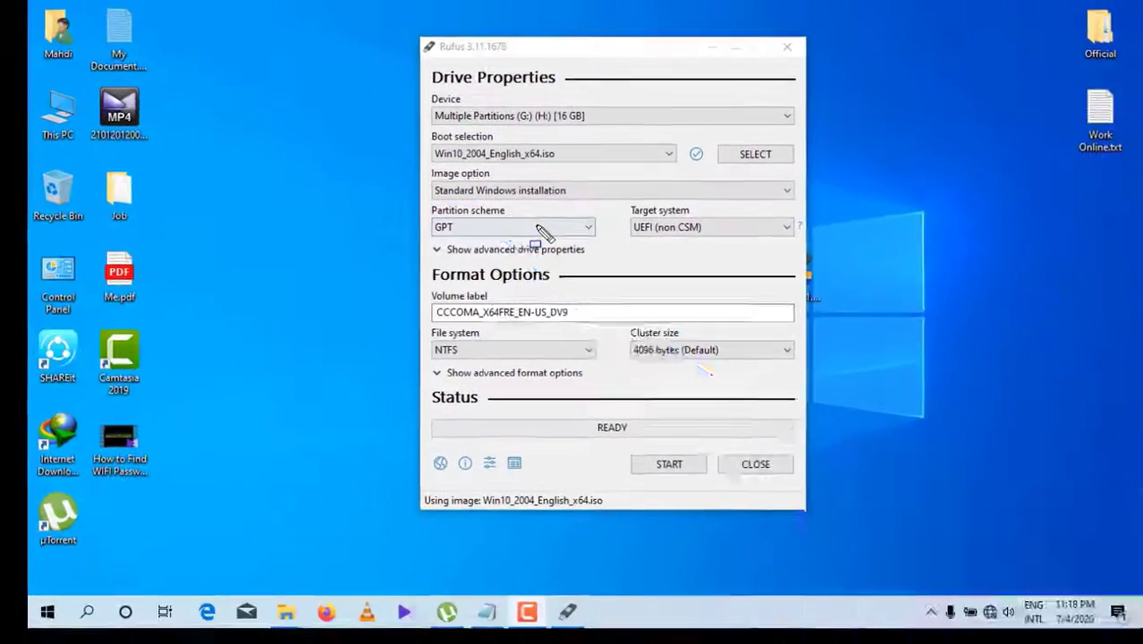
left_click(553, 229)
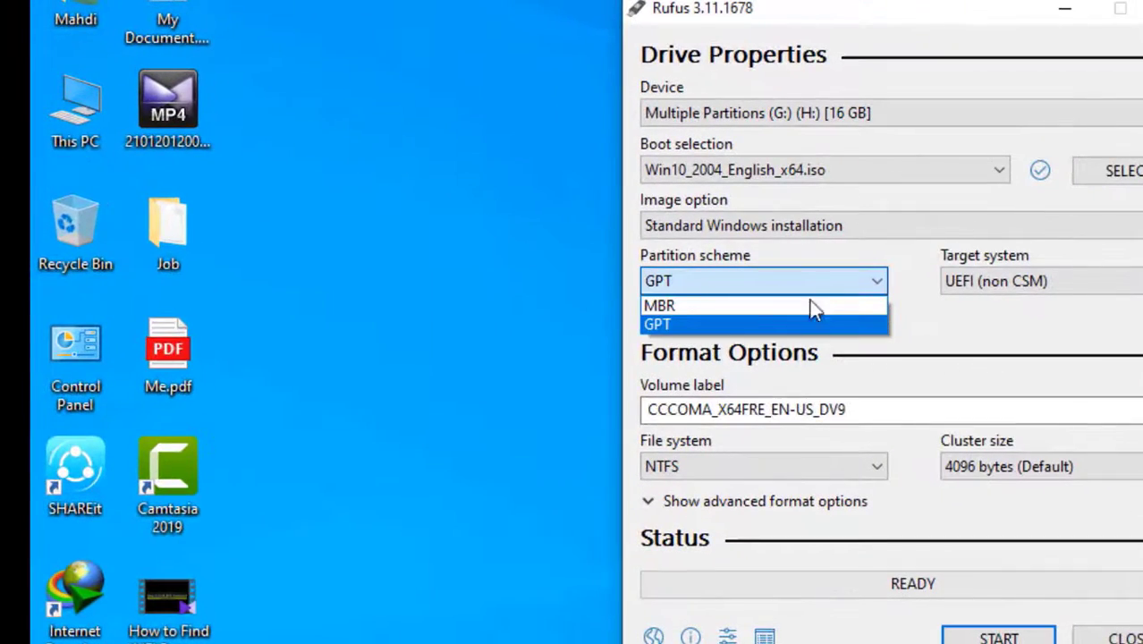
left_click(768, 326)
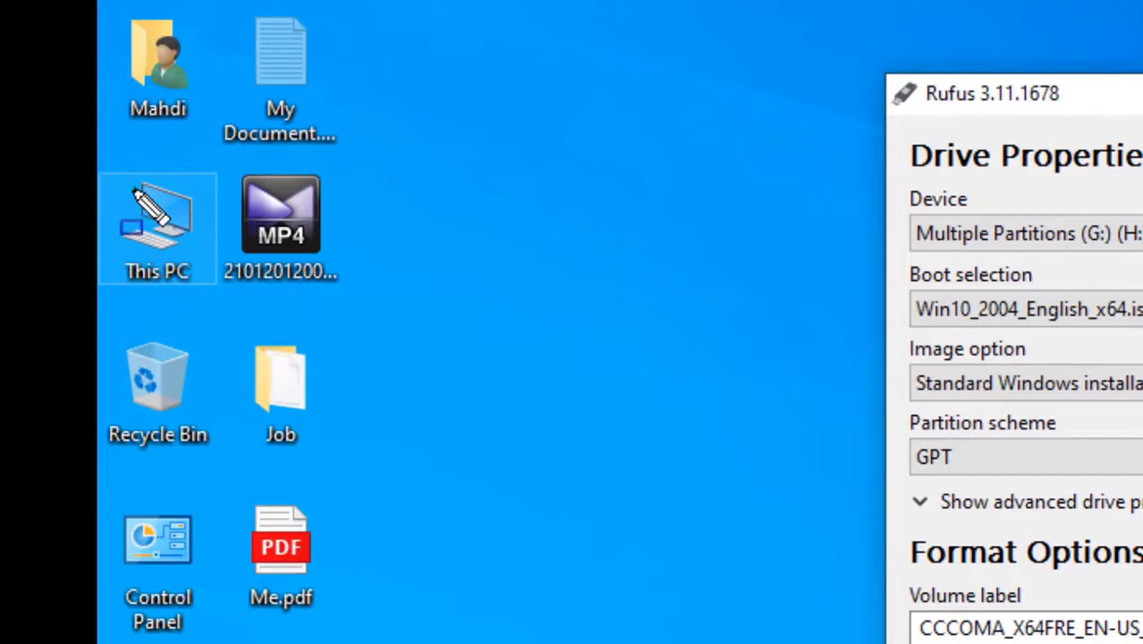
- Open Computer Management for This PC and show Disk Management under Storage
left_click_drag(111, 172, 236, 300)
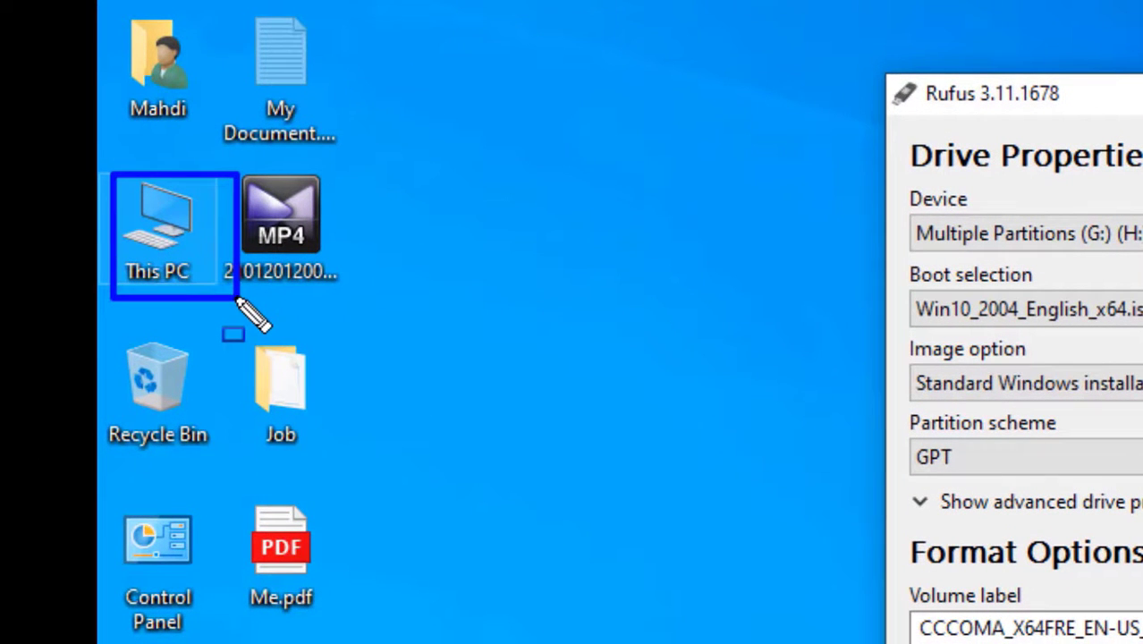
right_click(151, 246)
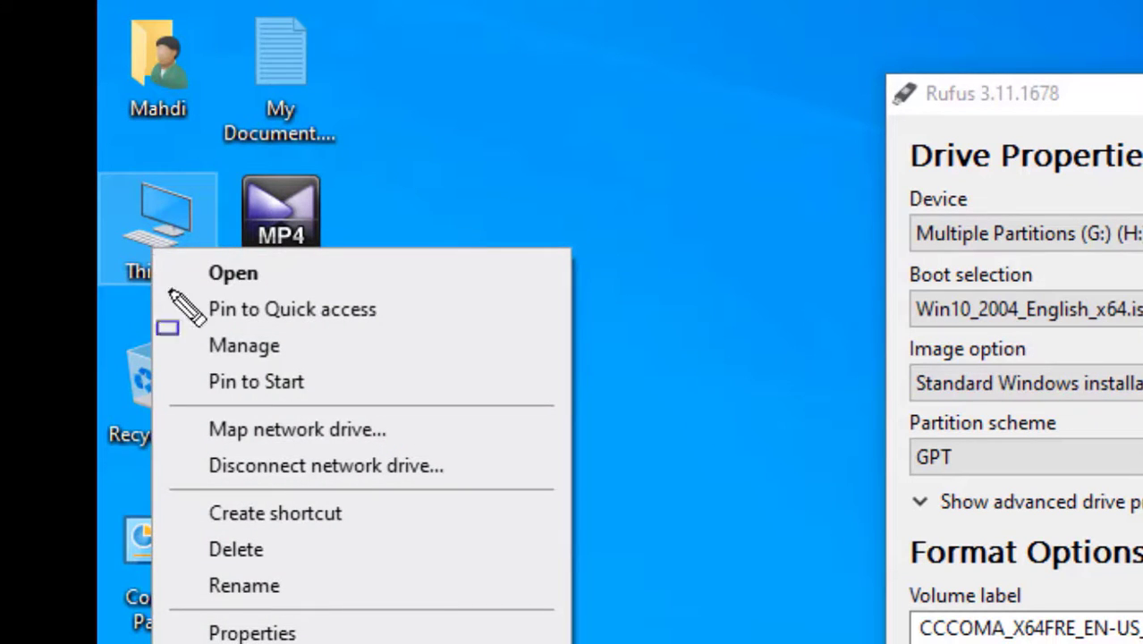
left_click_drag(191, 332, 333, 354)
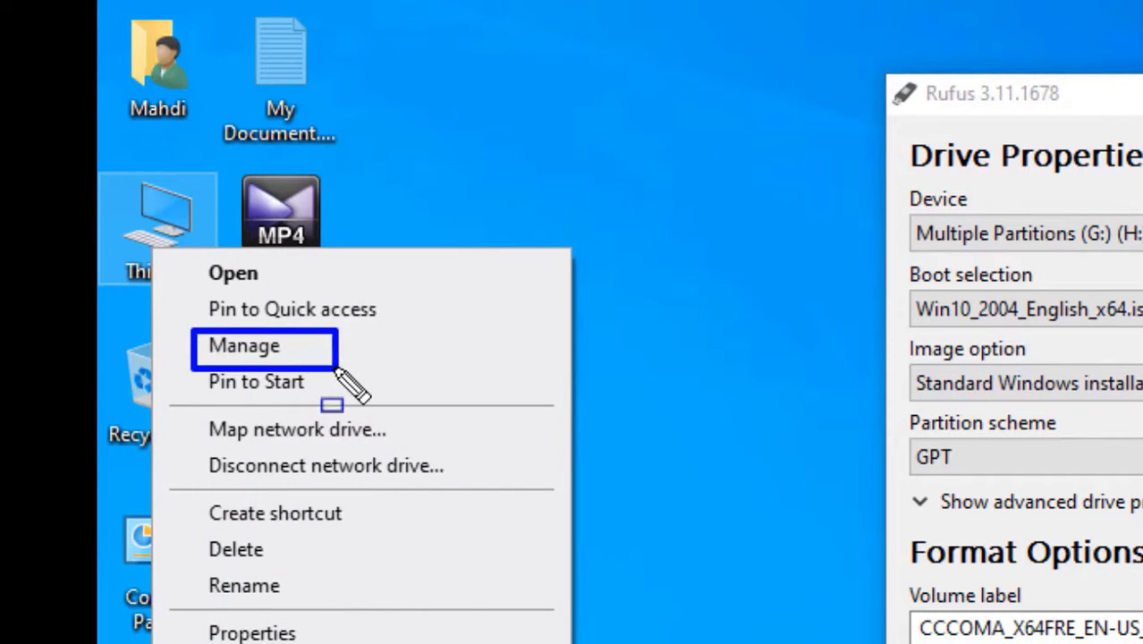
left_click(242, 346)
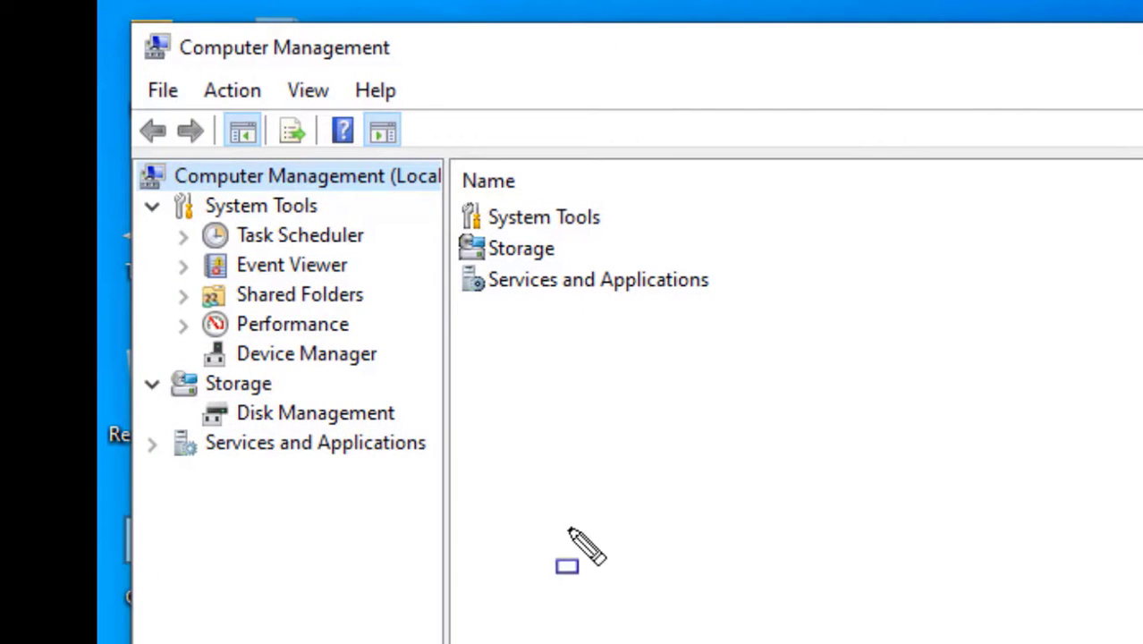
left_click_drag(202, 388, 440, 432)
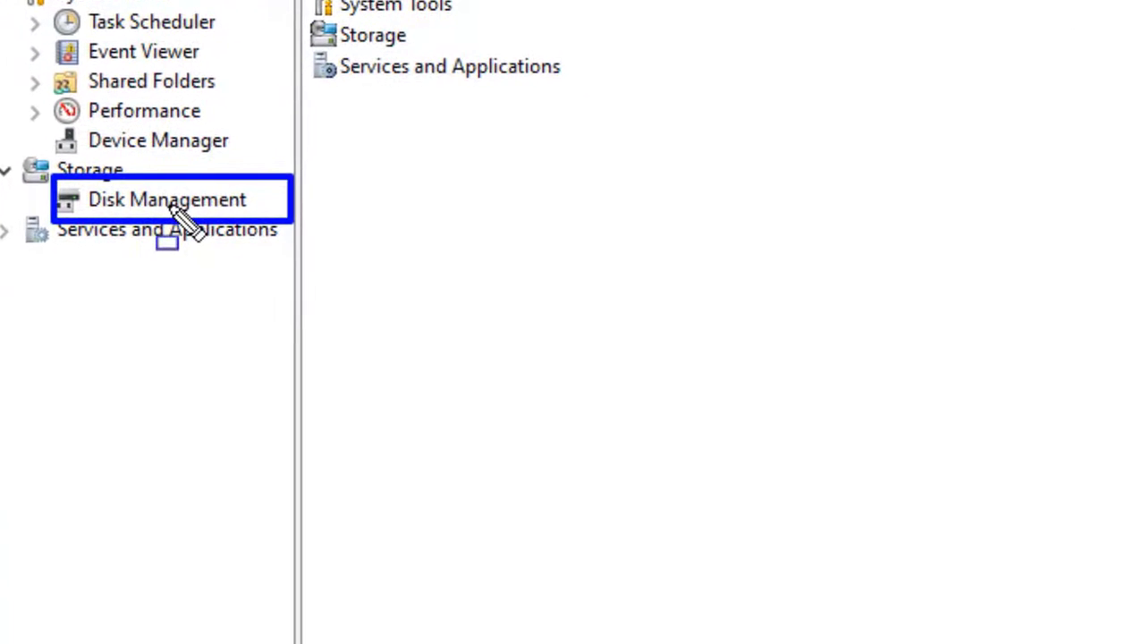
key("ctrl+z")
left_click(145, 200)
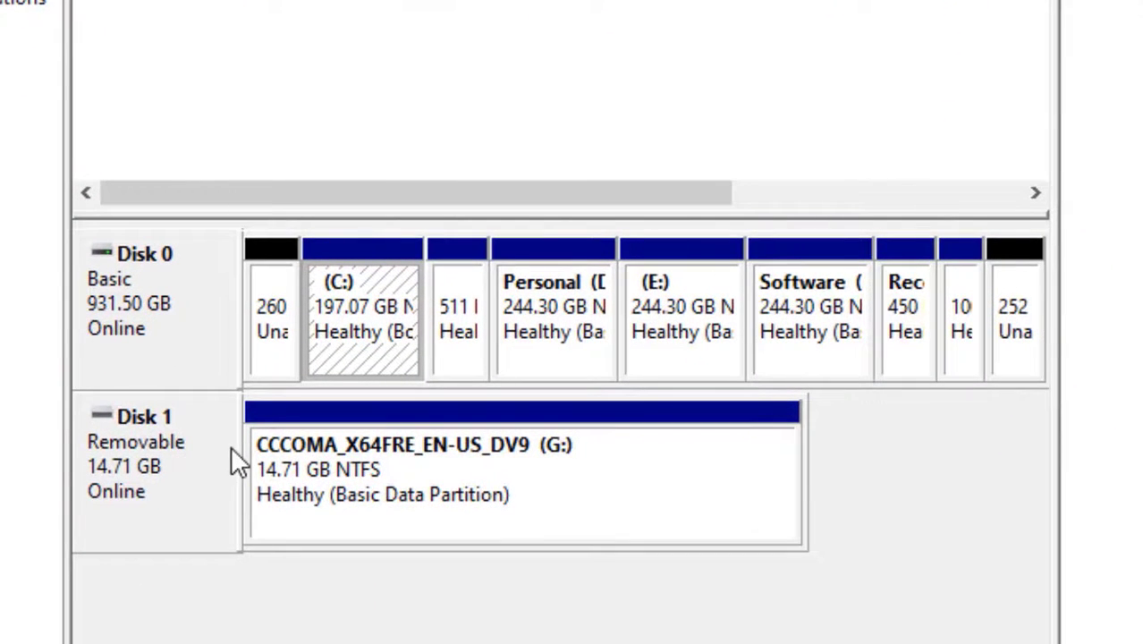
- Open the device properties of the removable Disk 1 in Disk Management
key("ctrl+2")
left_click_drag(59, 385, 230, 538)
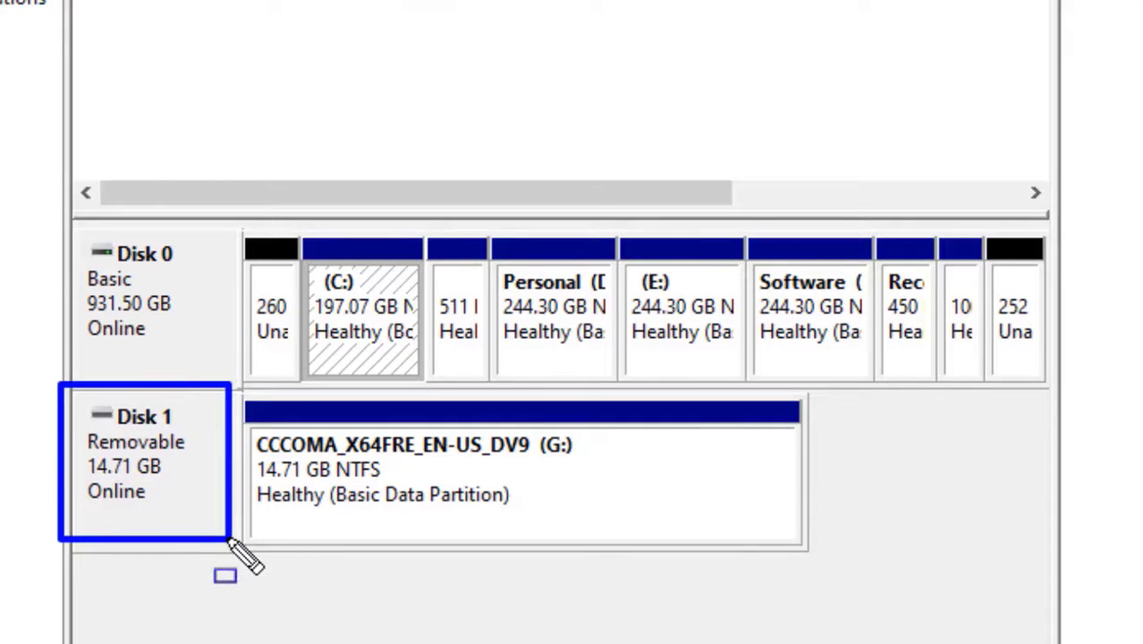
key("e")
right_click(170, 469)
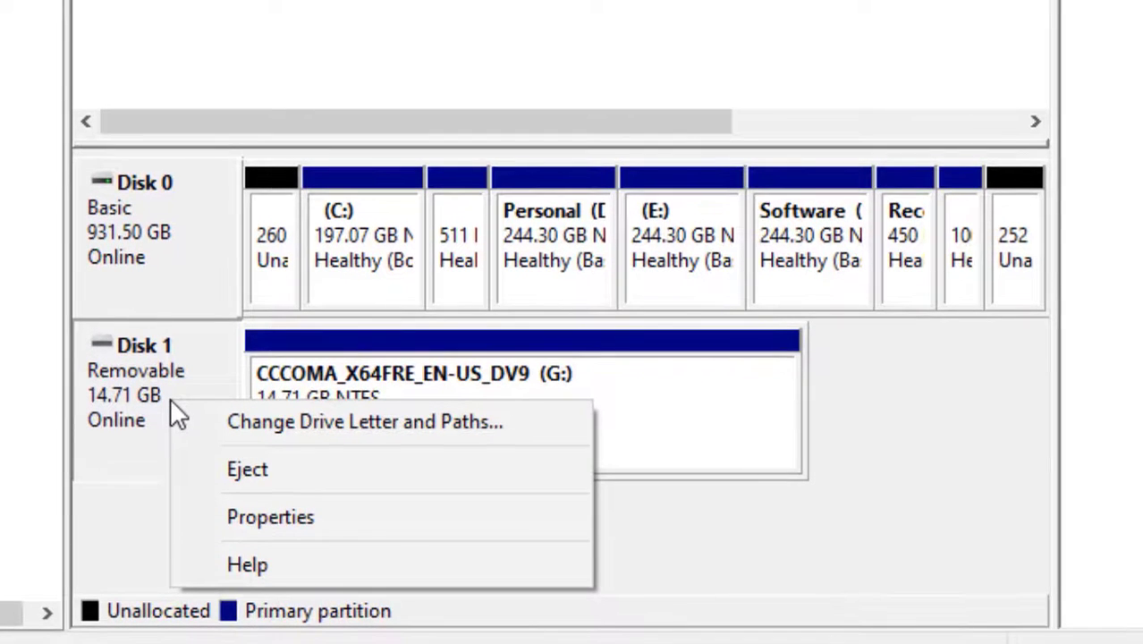
key("ctrl+2")
left_click_drag(203, 500, 369, 536)
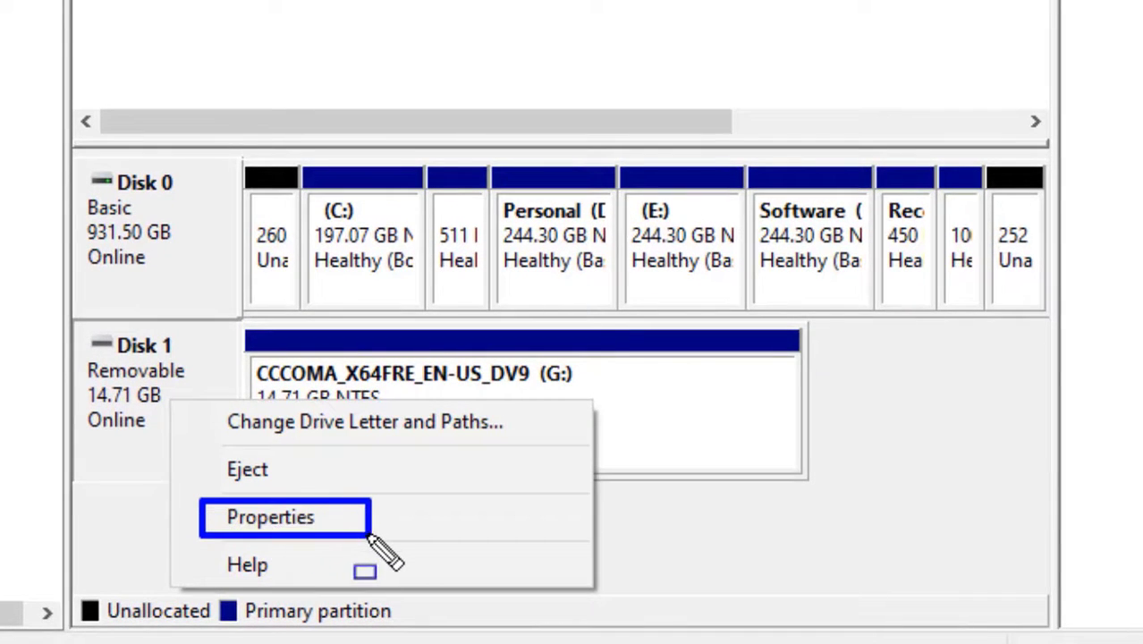
key("Escape")
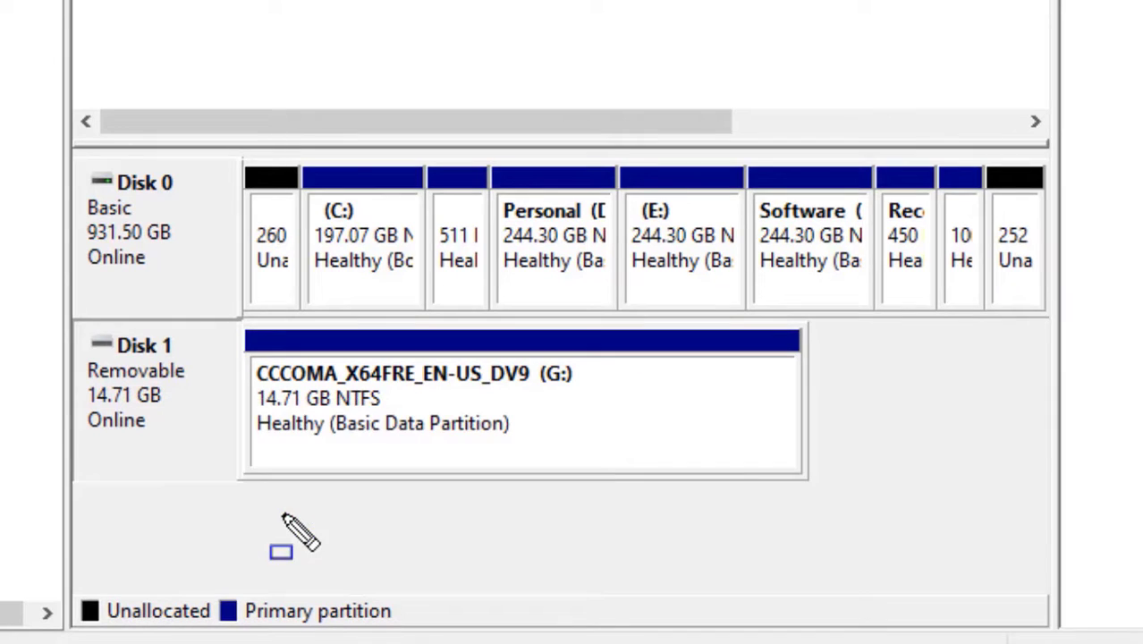
right_click(166, 401)
left_click(259, 521)
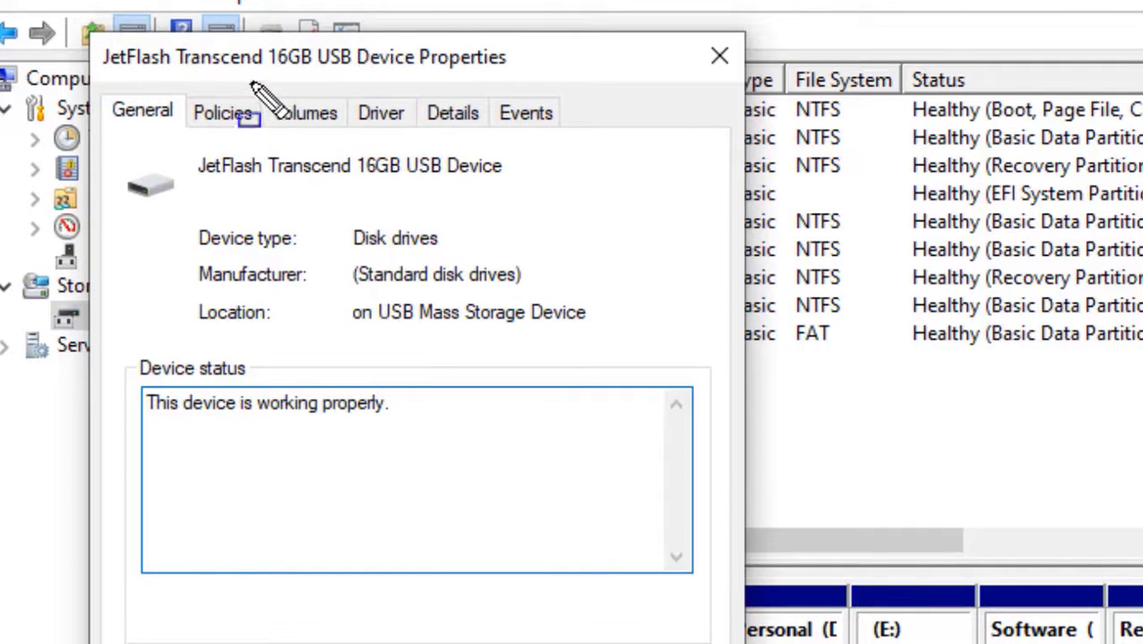
- Check the pendrive's partition style in its volume information and dismiss the properties dialog
mouse_move(253, 82)
left_mouse_down()
mouse_move(342, 147)
mouse_move(370, 147)
left_mouse_up()
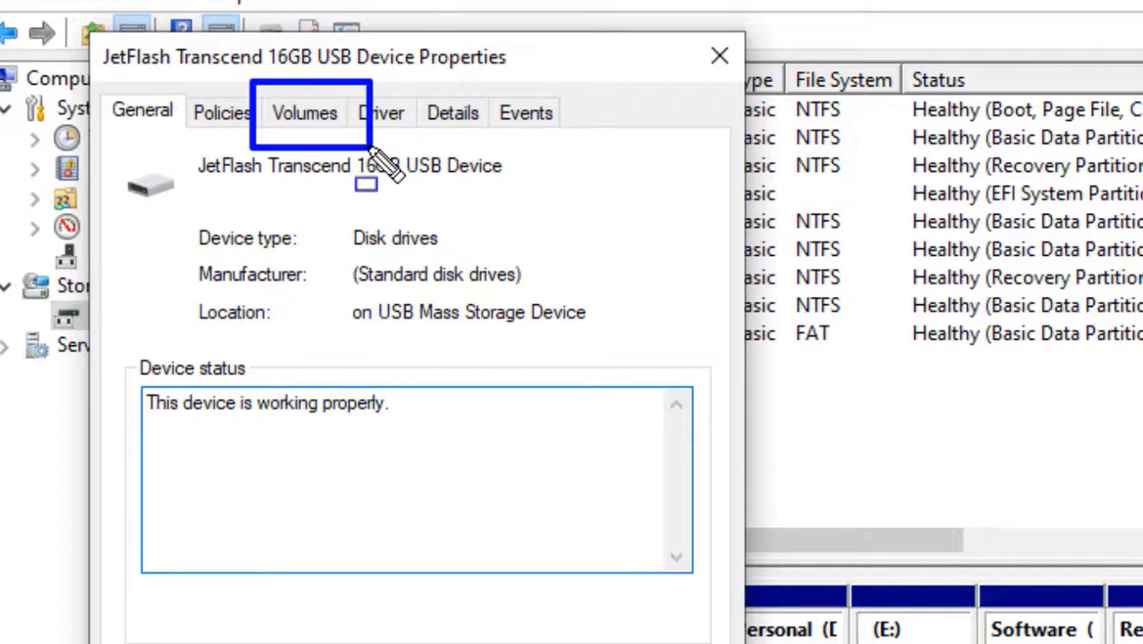
left_click(304, 112)
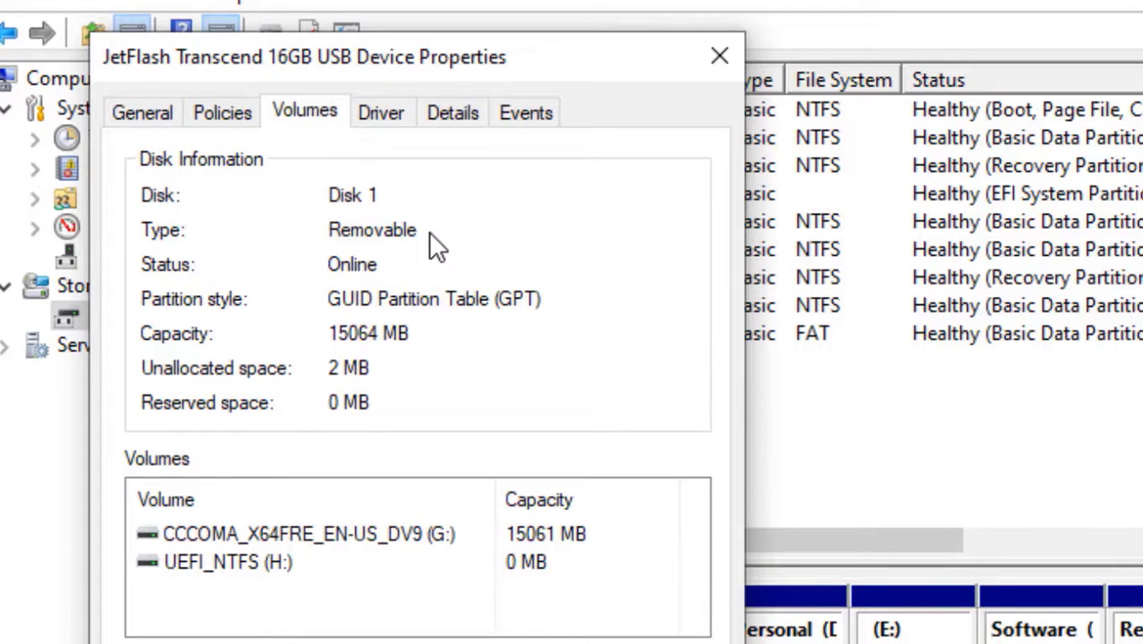
mouse_move(442, 284)
left_mouse_down()
mouse_move(358, 287)
mouse_move(311, 273)
mouse_move(618, 331)
left_mouse_up()
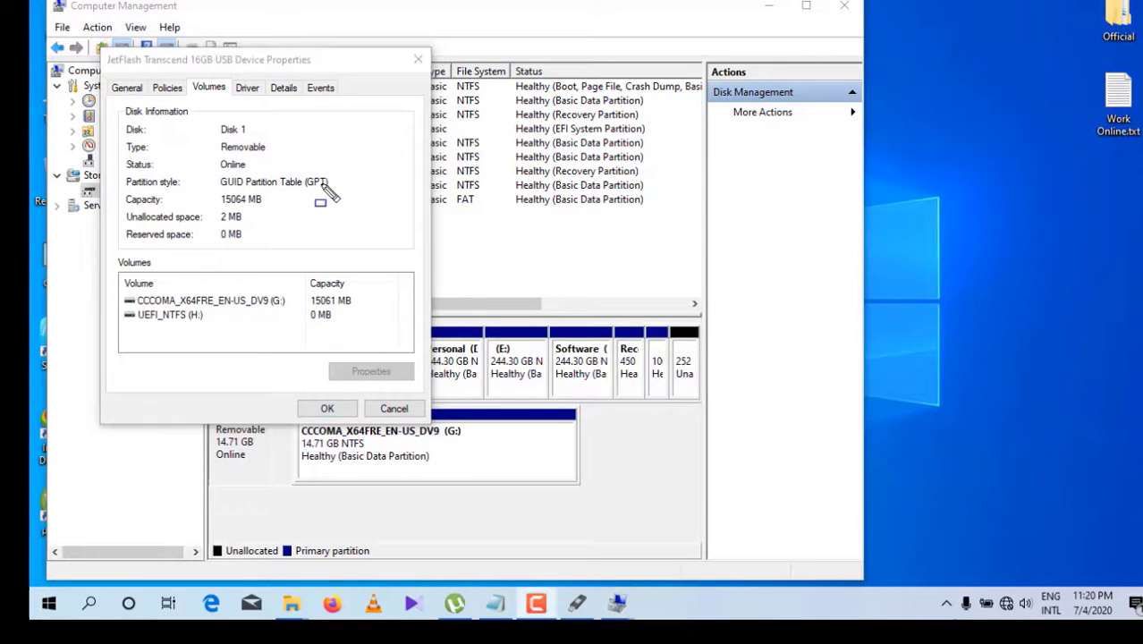
left_click(371, 412)
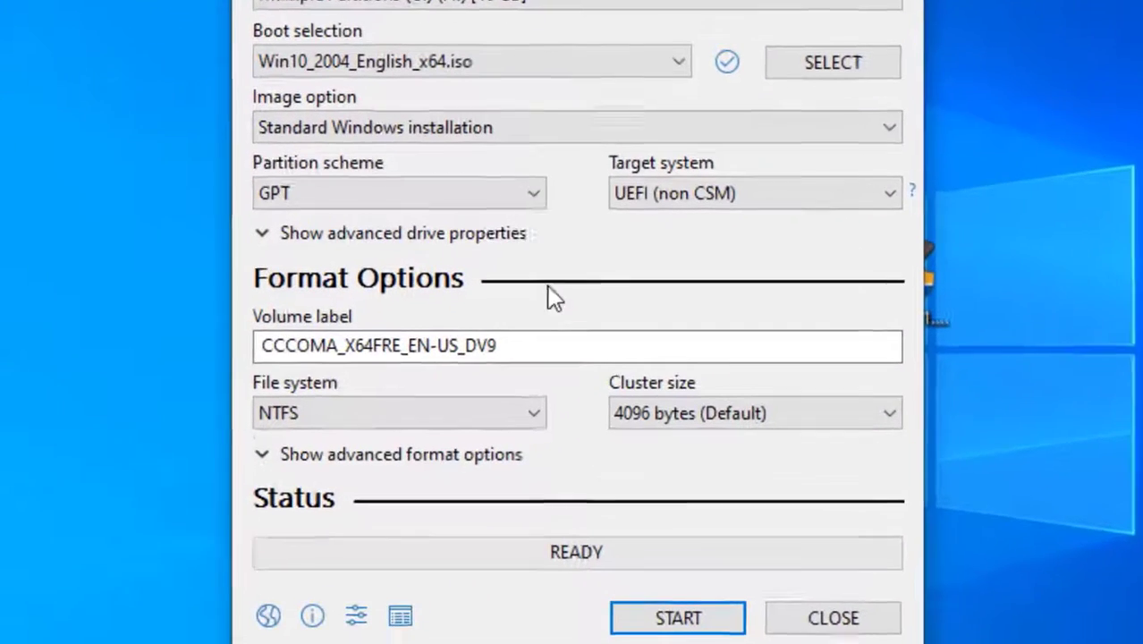
- Try MBR as the partition scheme in Rufus and set it back to GPT
left_click(506, 193)
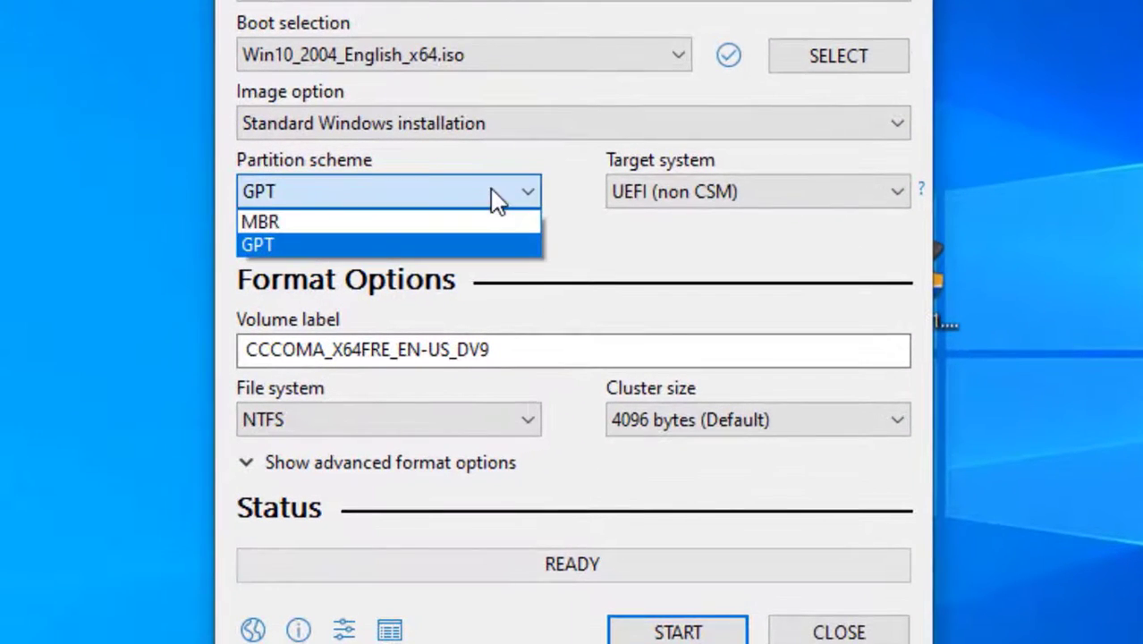
left_click(329, 221)
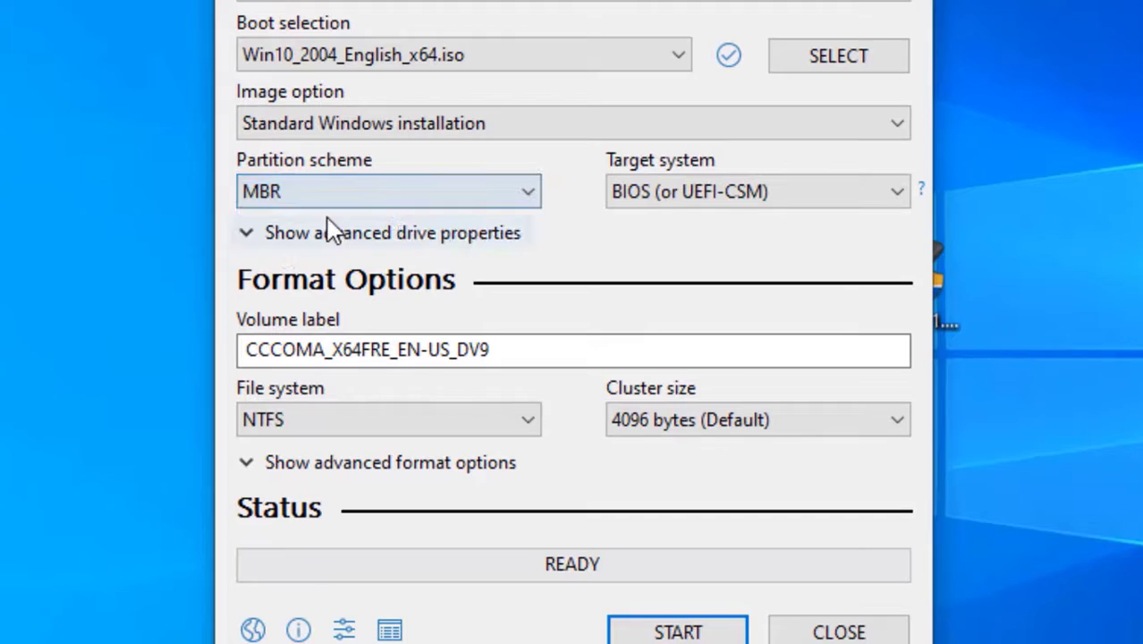
left_click(382, 200)
left_click(375, 246)
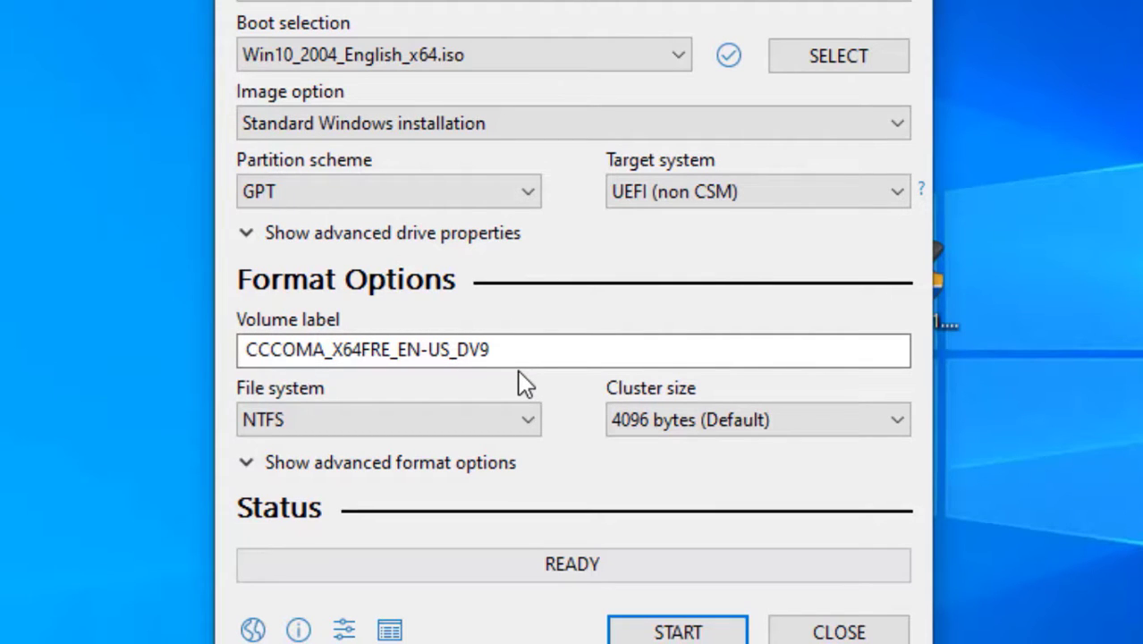
- Choose NTFS as the file system and start creating the bootable pendrive, accepting that all data on the device is destroyed
left_click(521, 418)
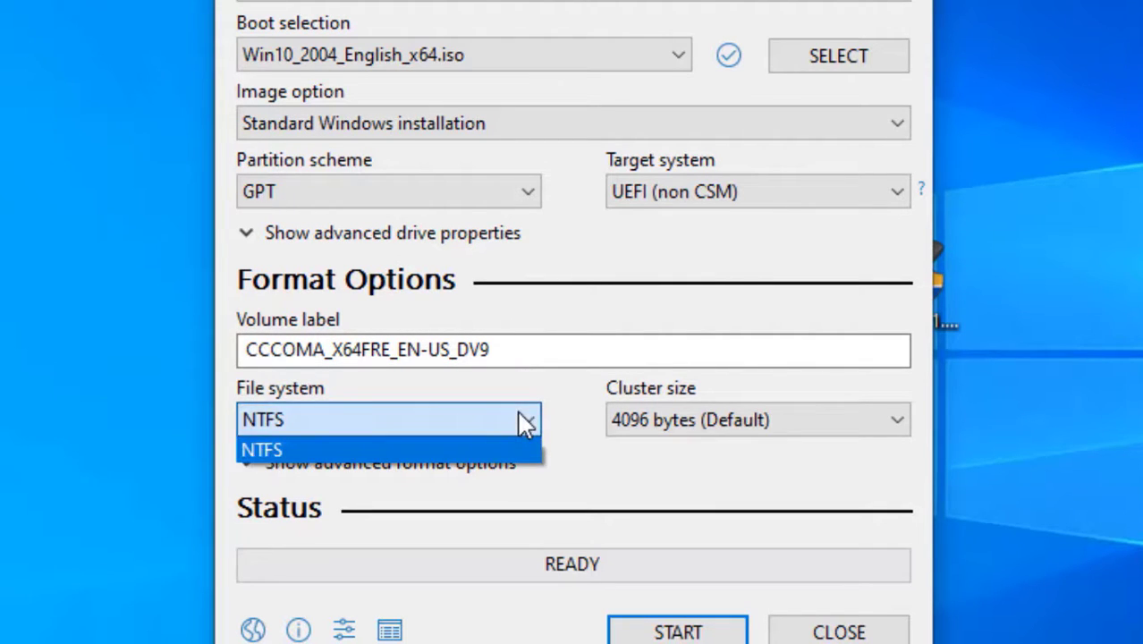
left_click(456, 450)
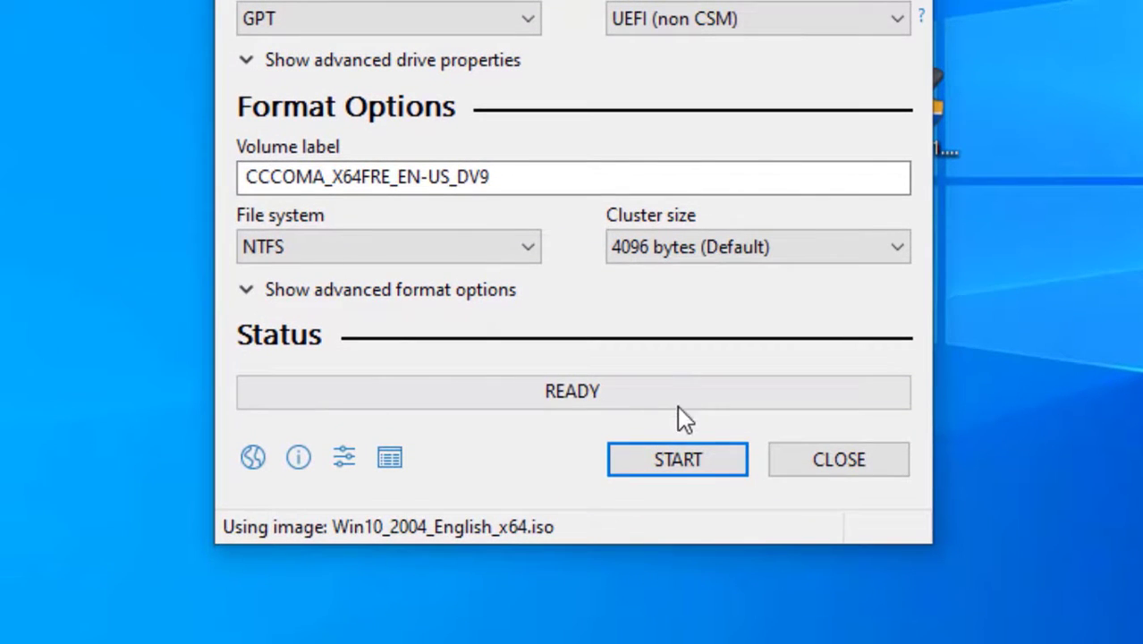
left_click(685, 464)
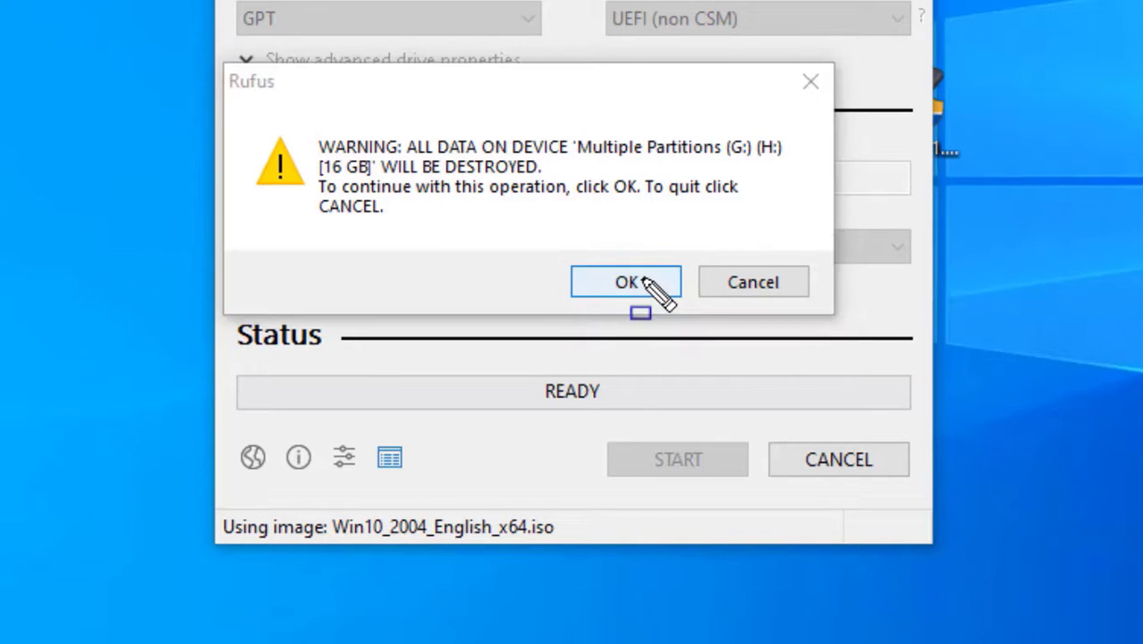
left_click(642, 282)
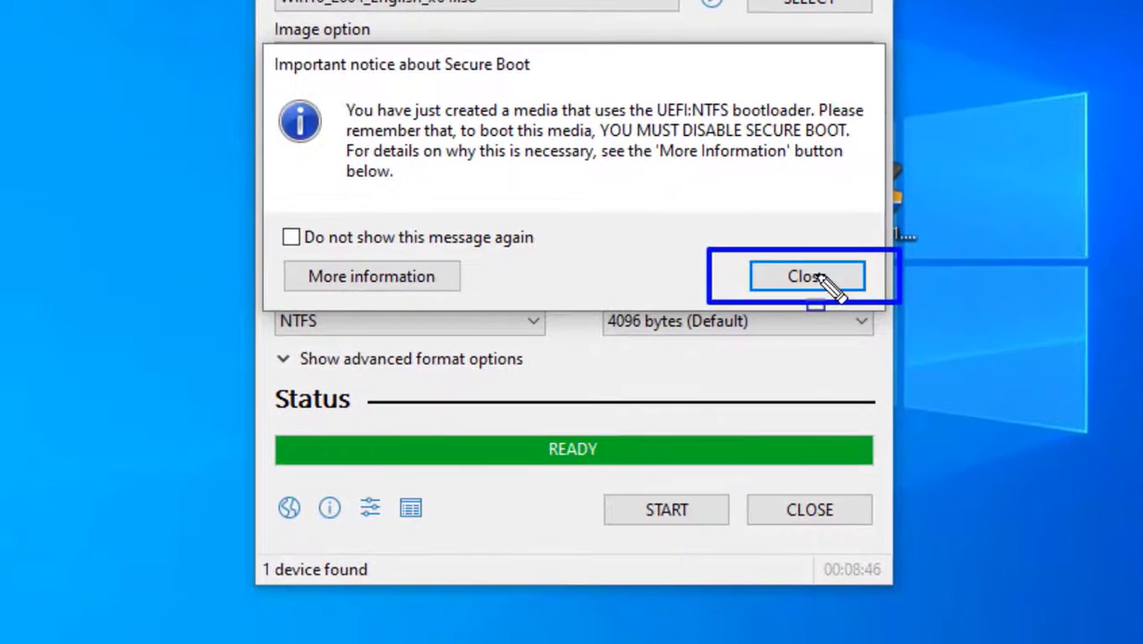
- Dismiss the Secure Boot notice and close Rufus
left_click(821, 279)
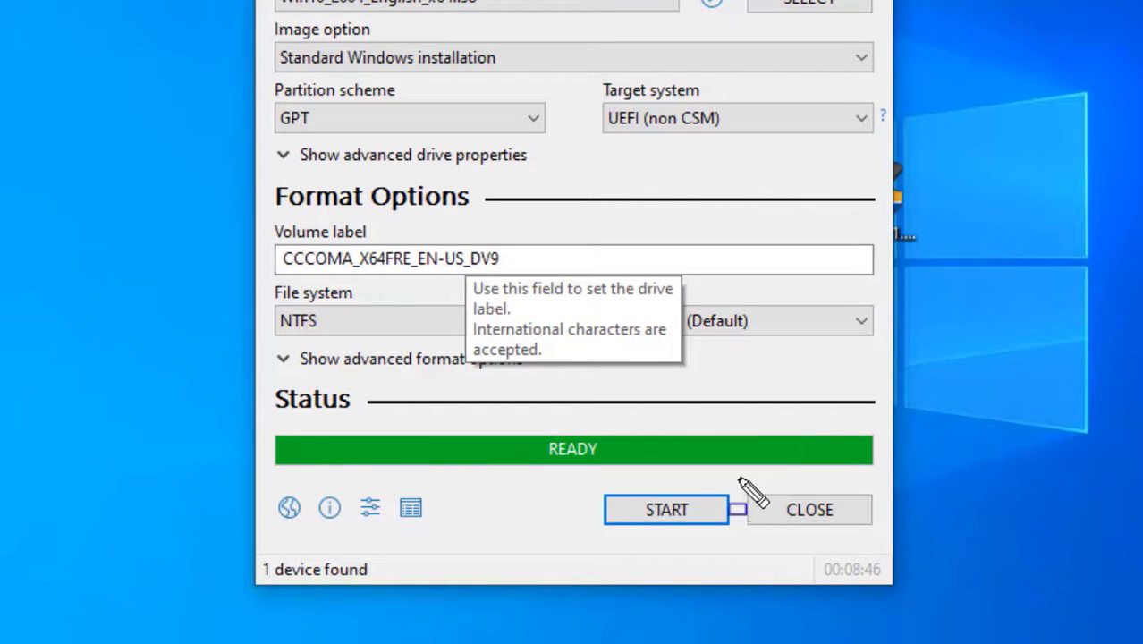
left_click_drag(740, 476, 890, 533)
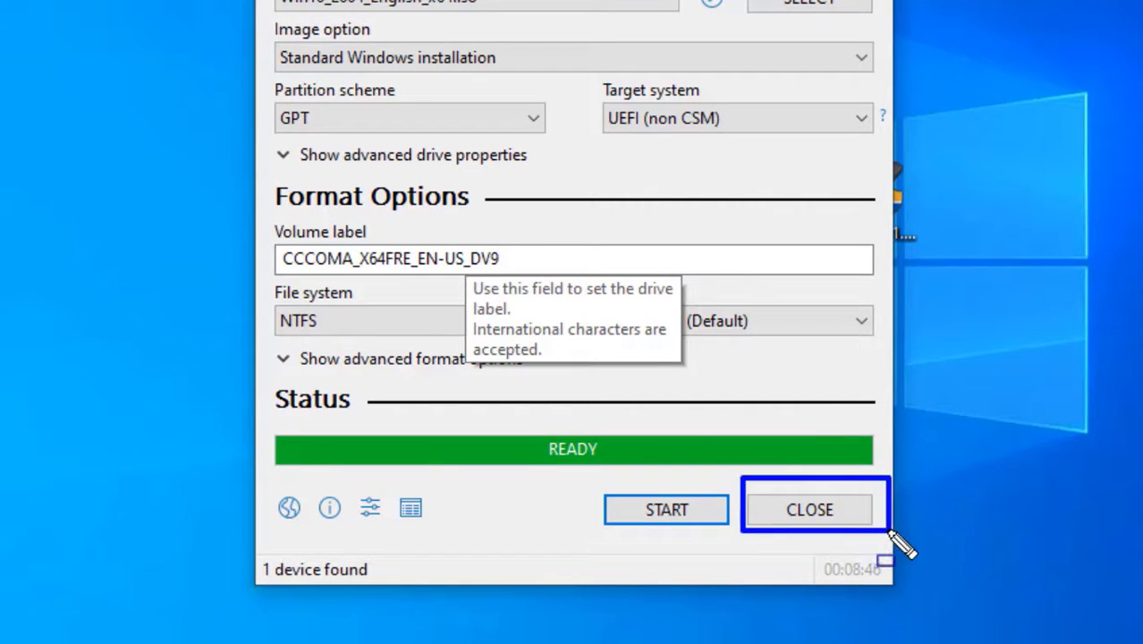
left_click(841, 501)
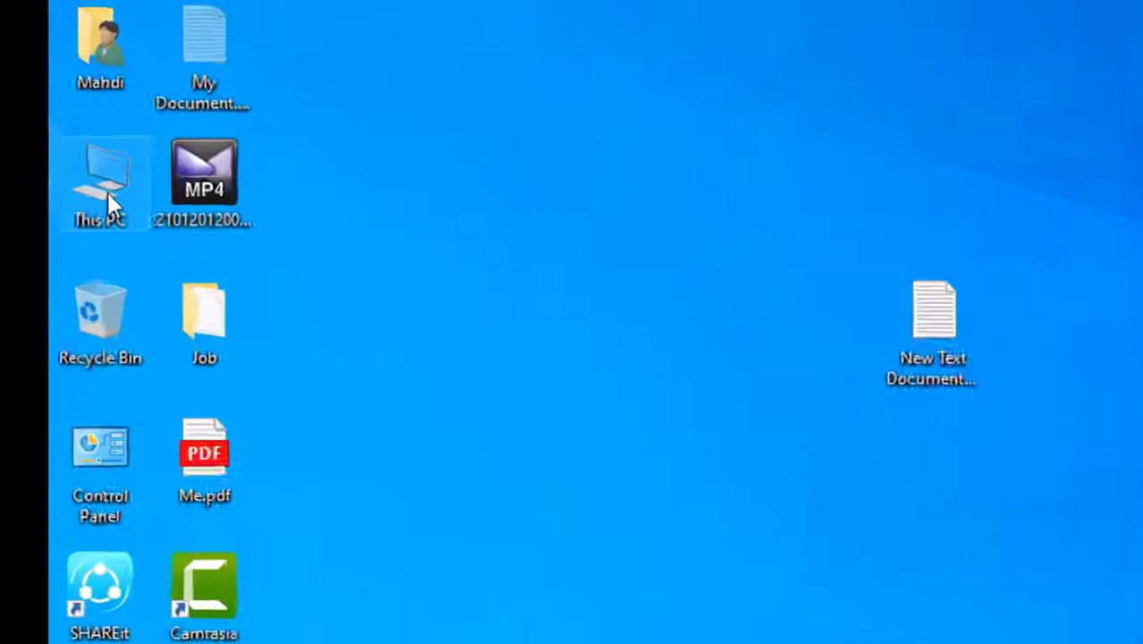
- Examine the Windows setup files on the CCCOMA_X64FRE_EN-US_DV9 (G:) drive and return to This PC
double_click(142, 254)
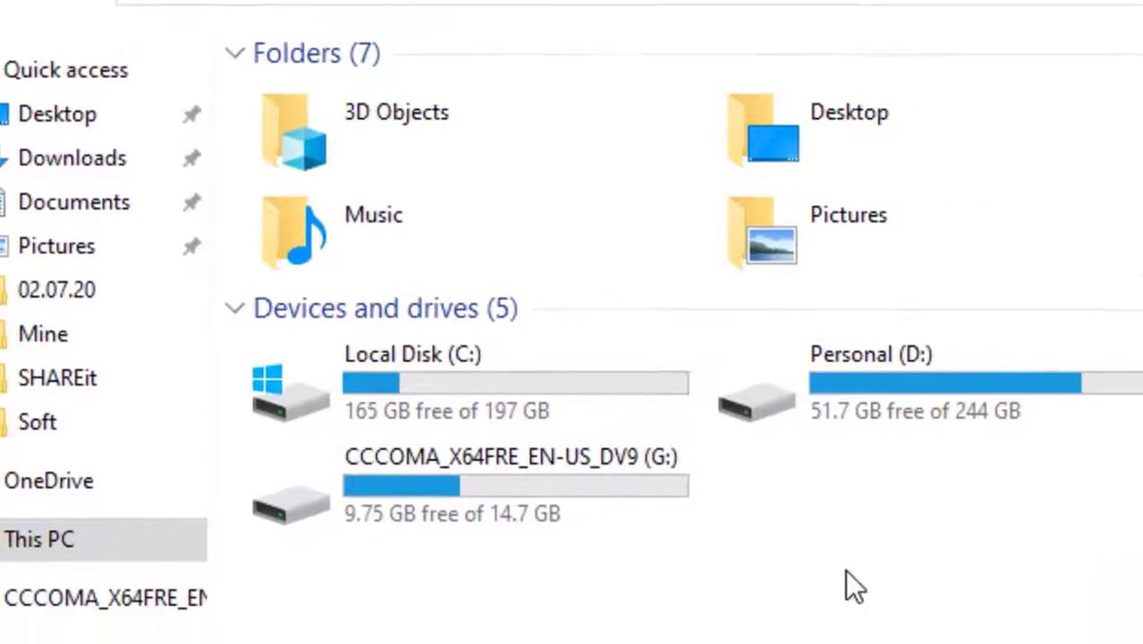
double_click(199, 452)
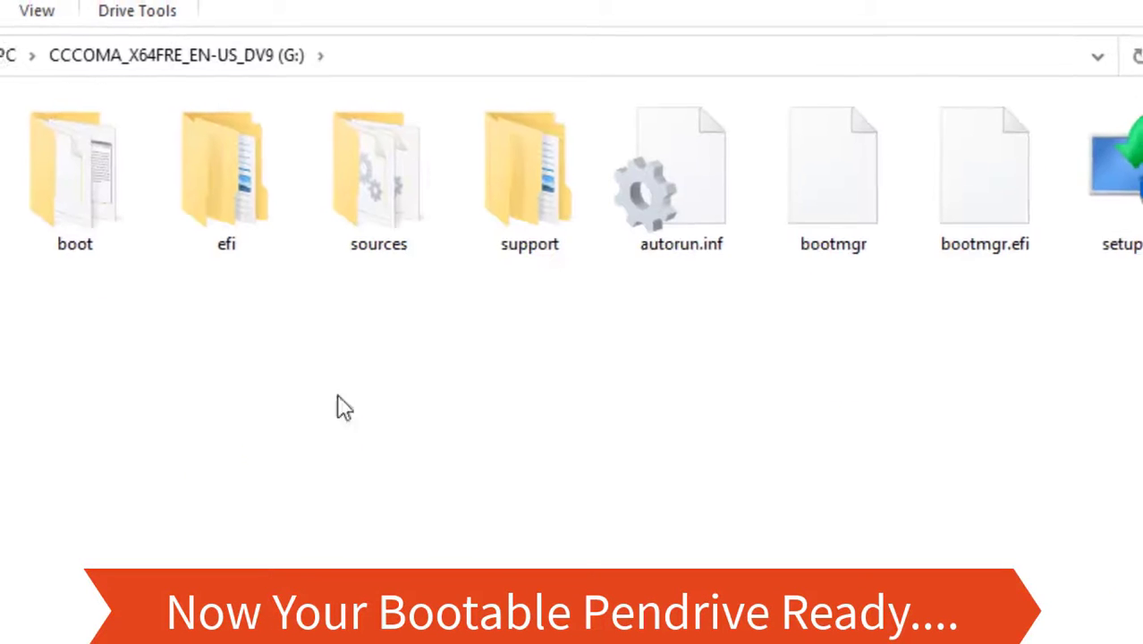
left_click_drag(339, 352, 1136, 228)
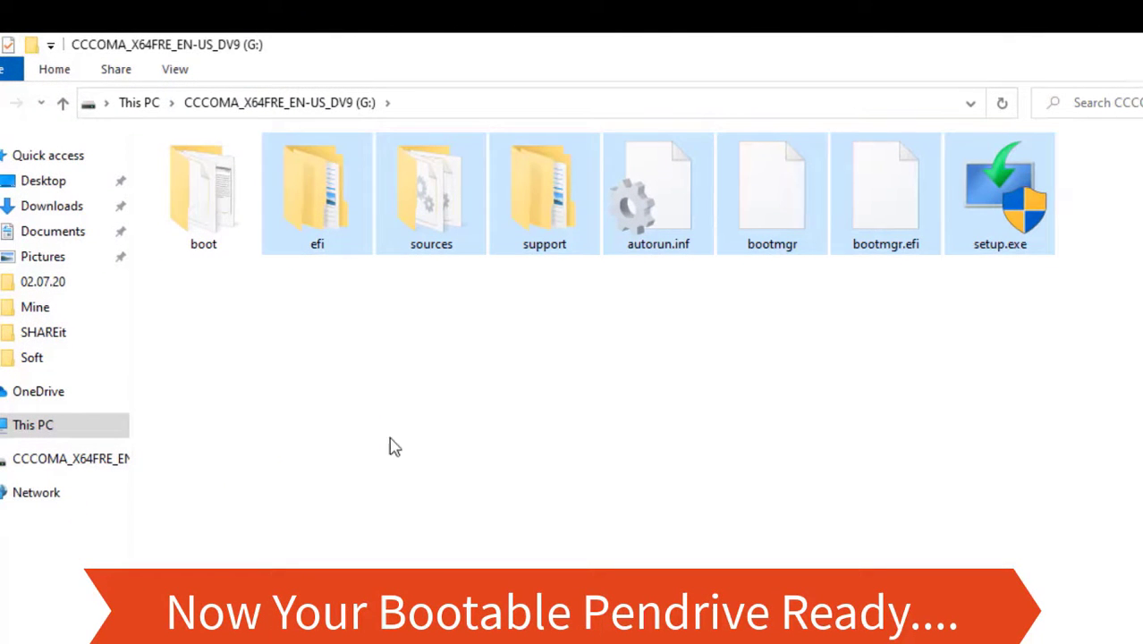
key("alt+Left")
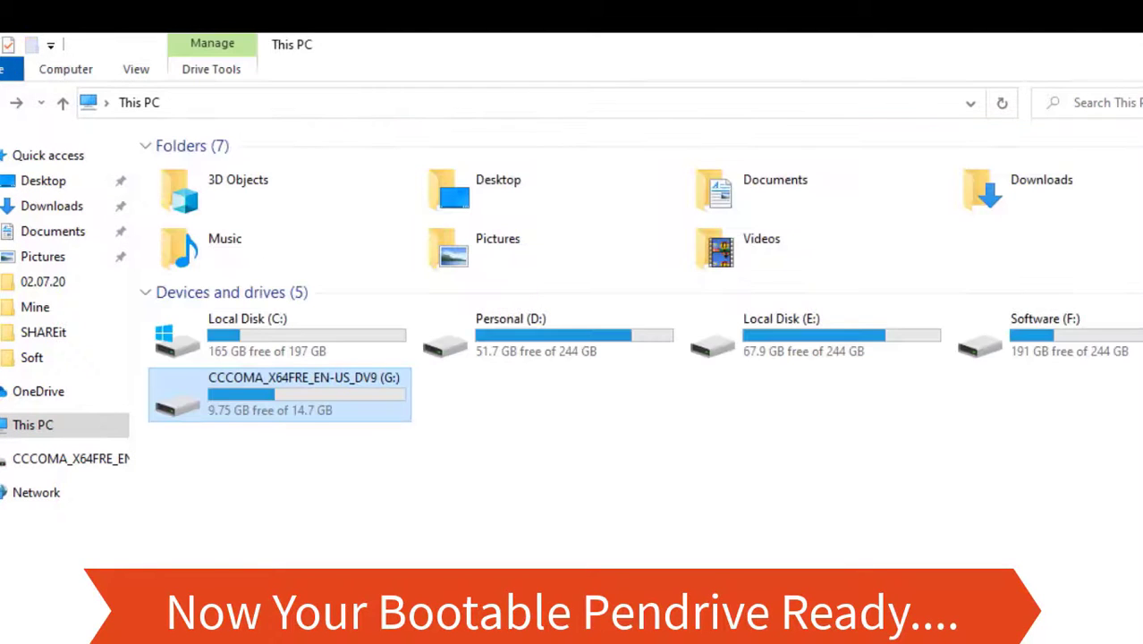